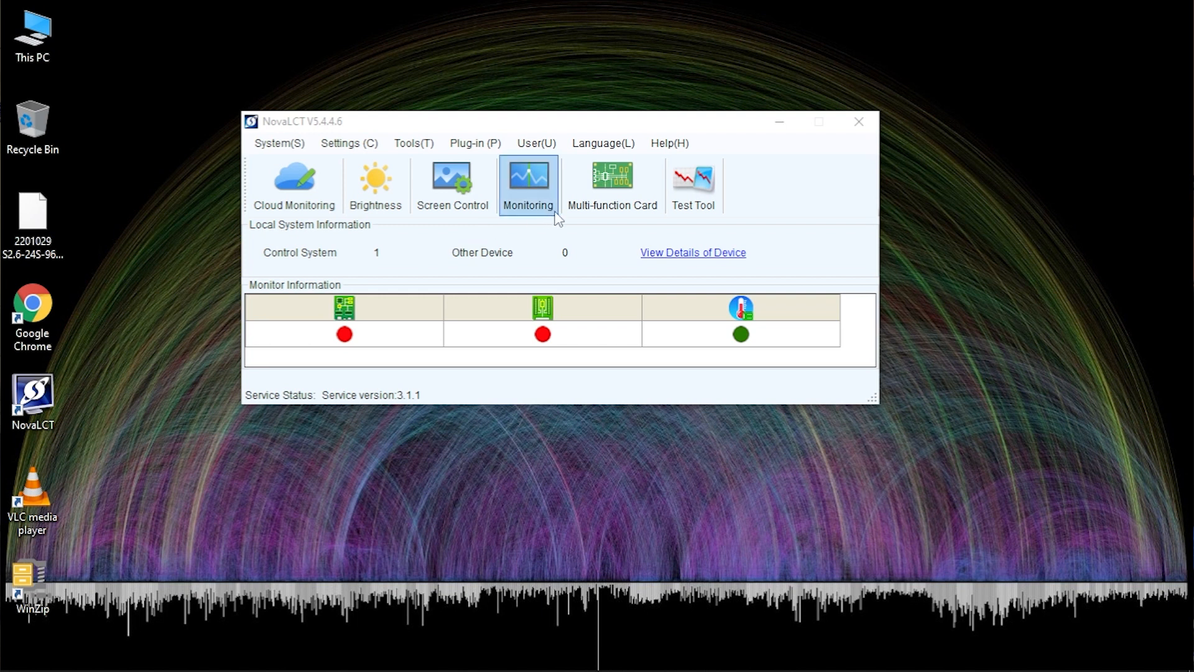
Log in to NovaLCT as the Advanced Synchronous System user with the account password
click(533, 148)
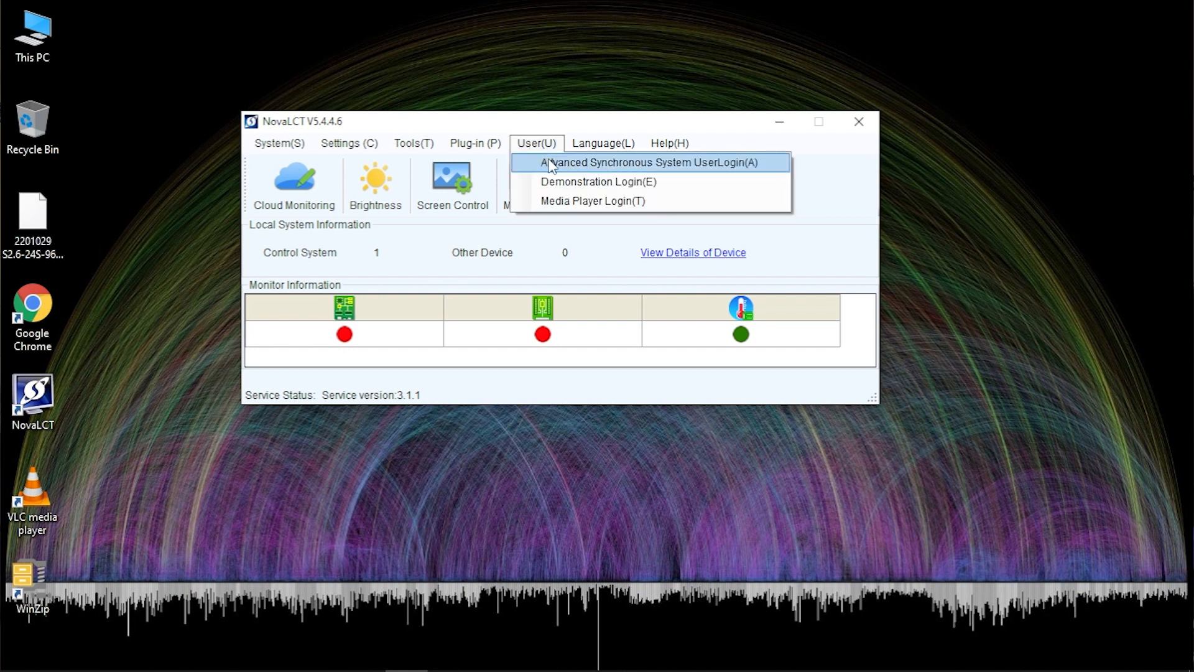
click(551, 163)
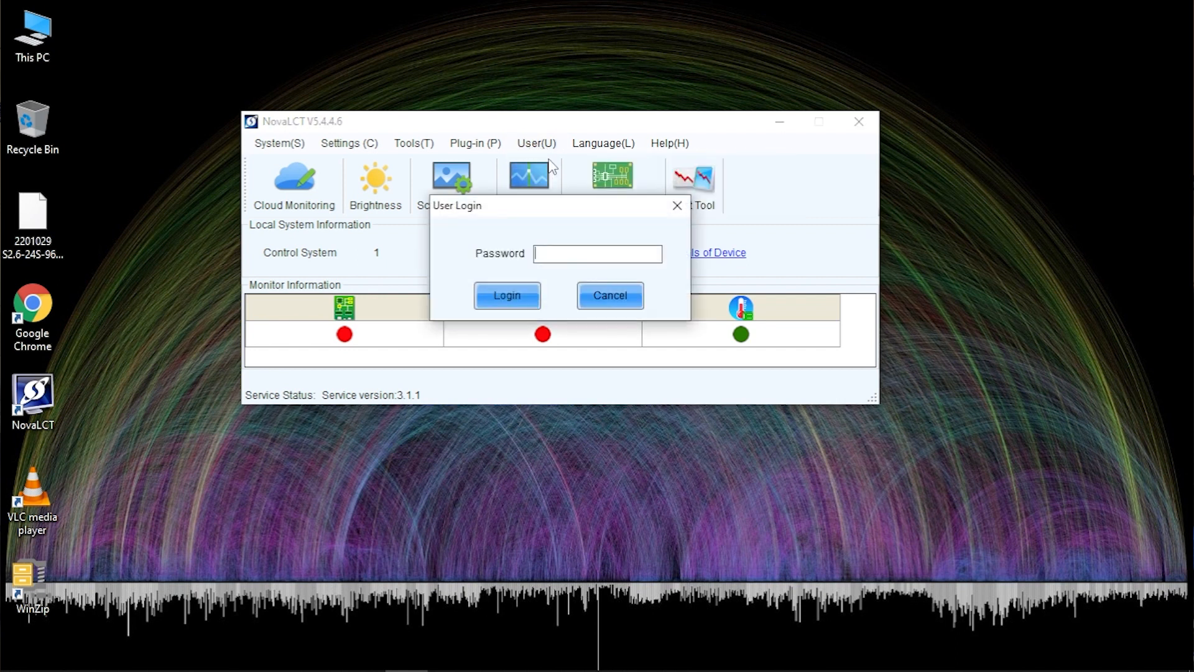
text(66)
click(503, 300)
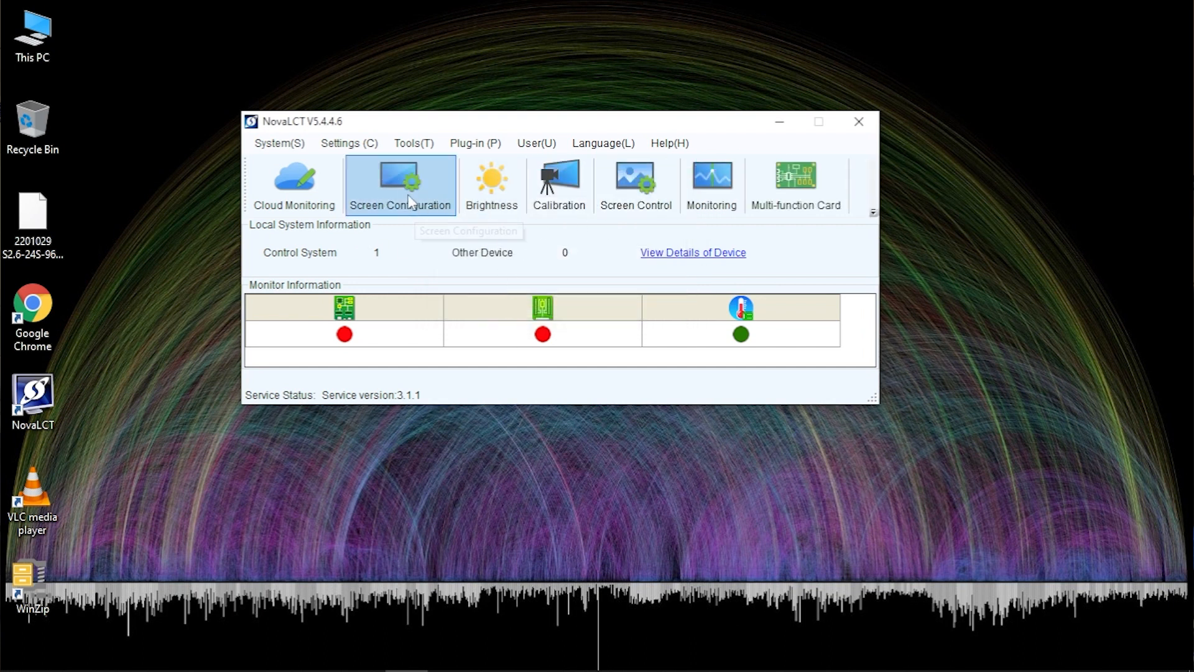
Start Screen Configuration on the USB controller with region American and Configure Screen selected
click(391, 187)
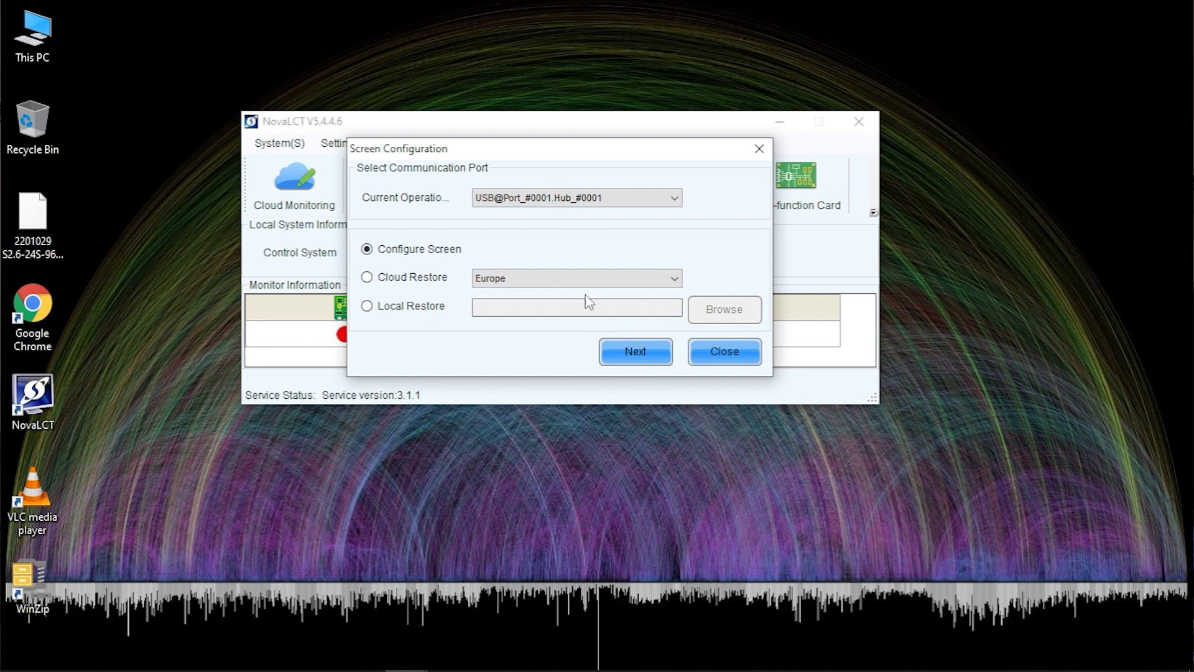
click(577, 277)
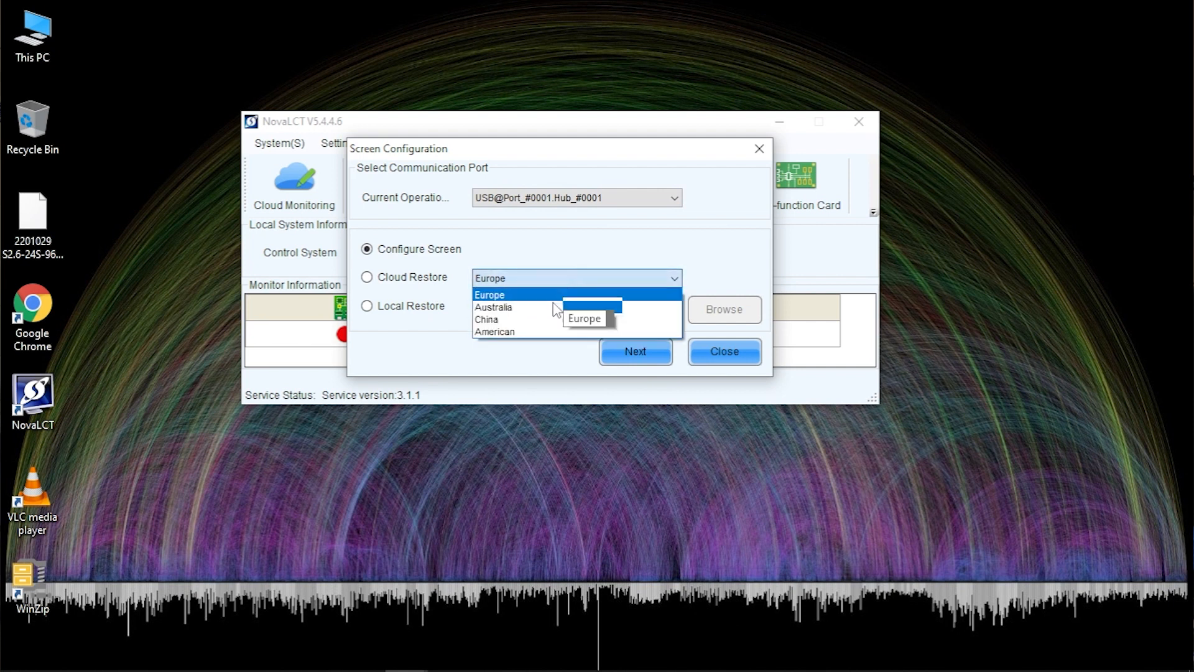
click(533, 332)
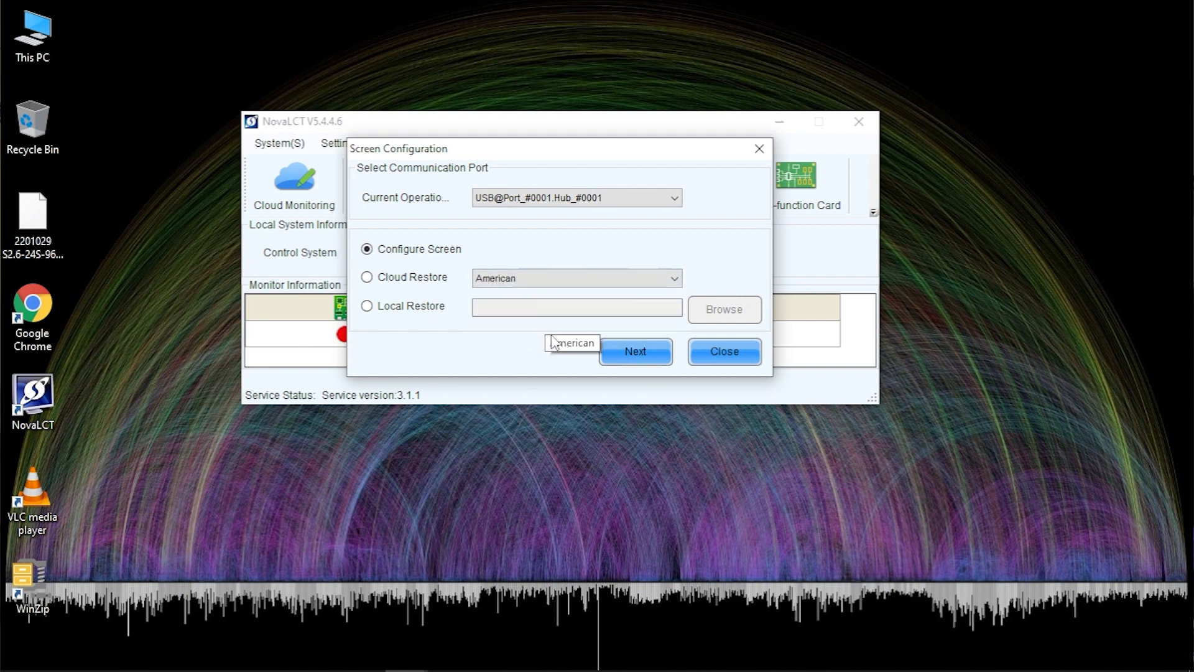
click(638, 353)
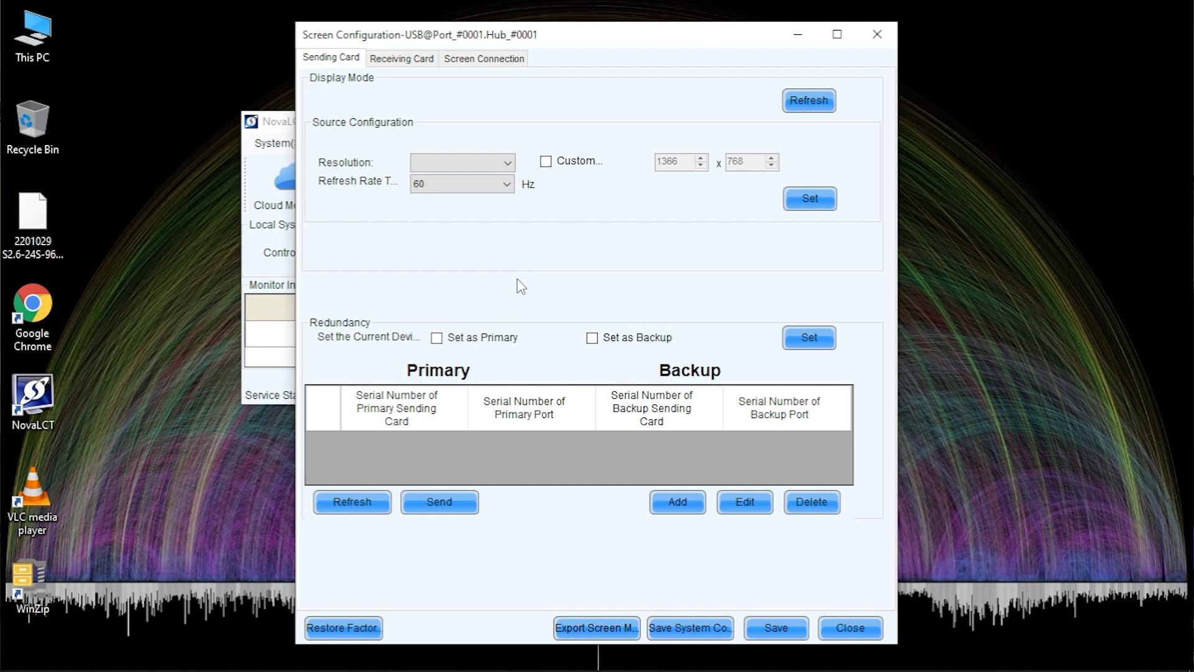
Load the ICND2153 96×96 module configuration file from the Desktop into the Receiving Card settings
click(412, 61)
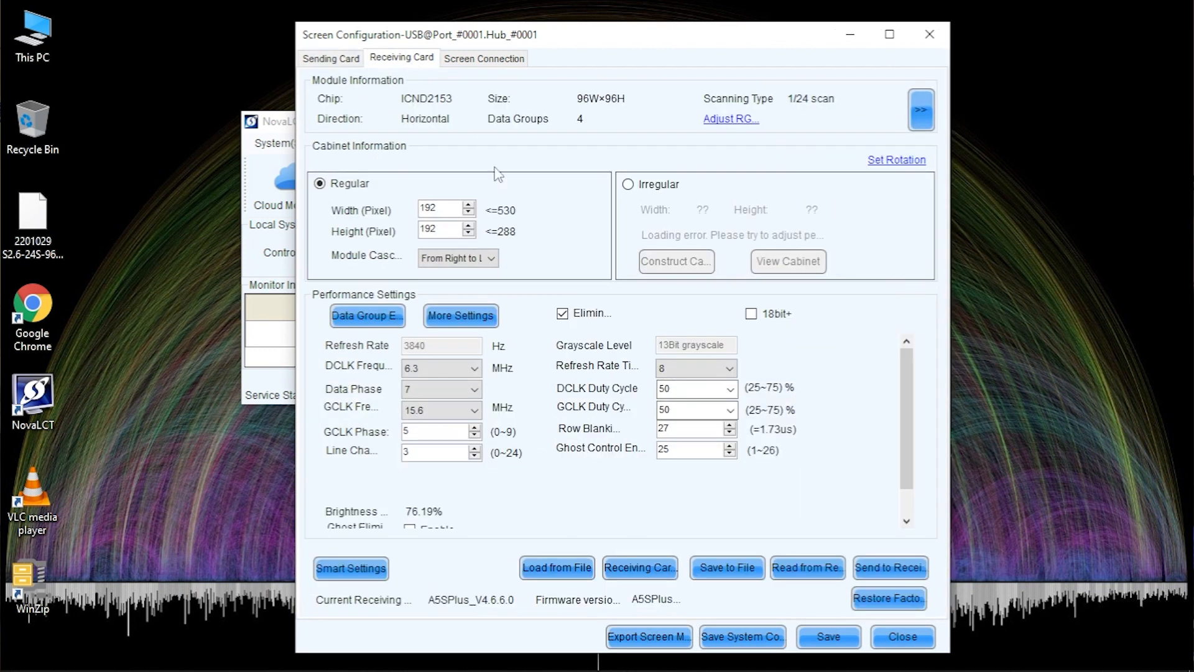
click(562, 575)
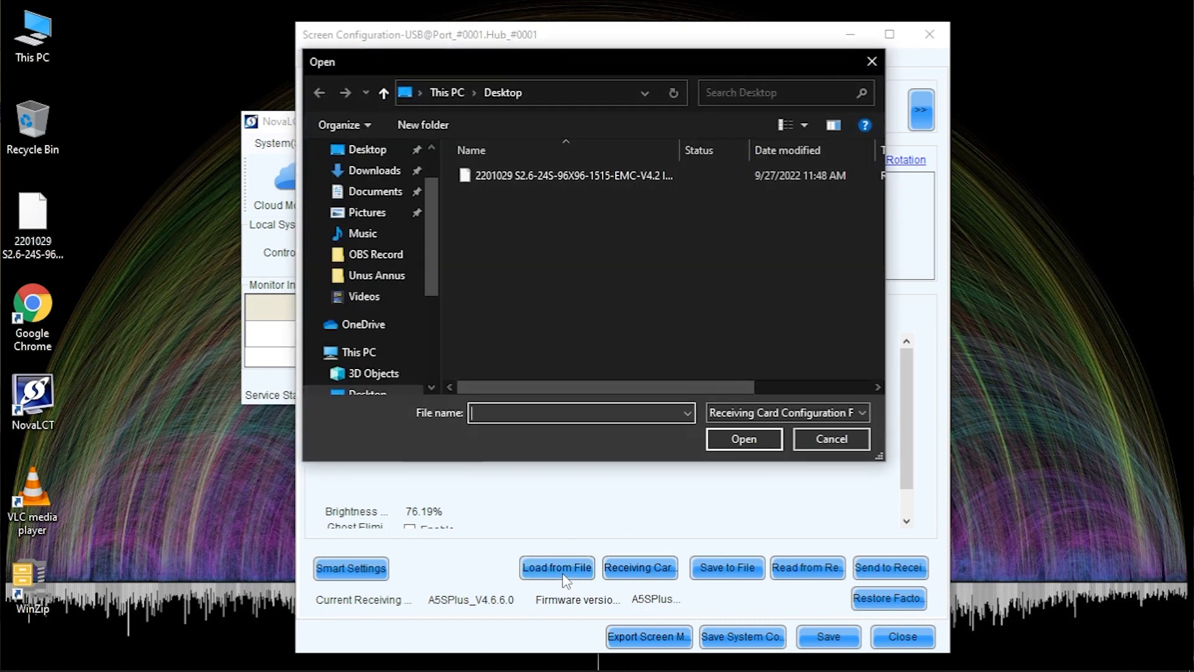
click(595, 179)
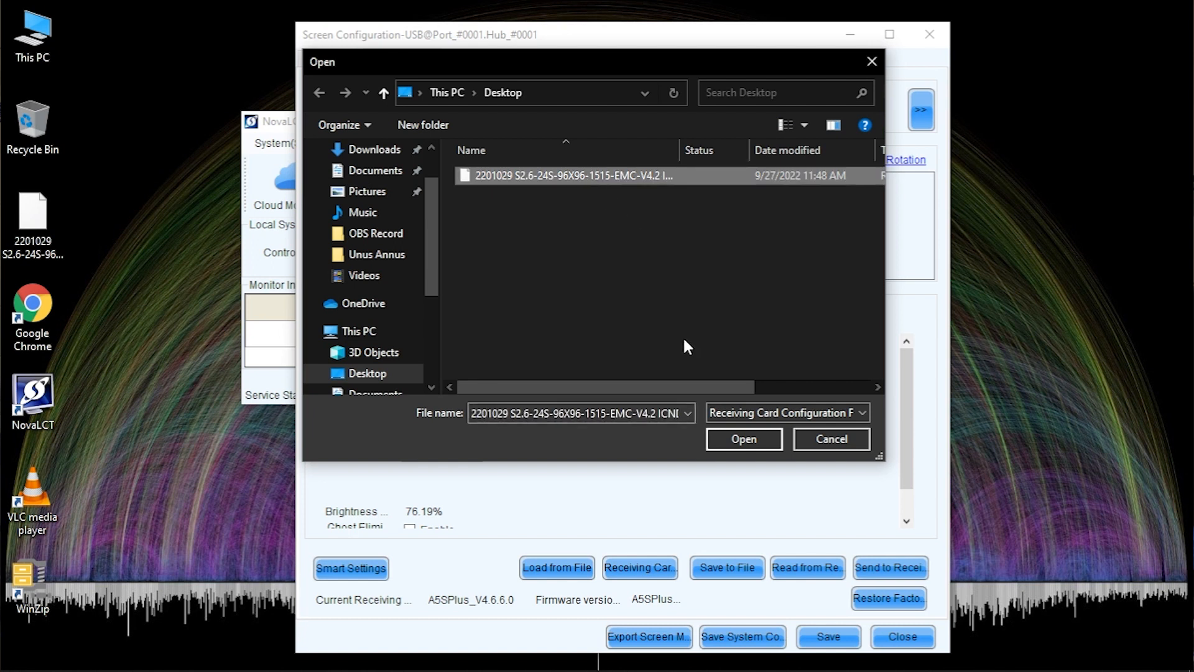
click(728, 437)
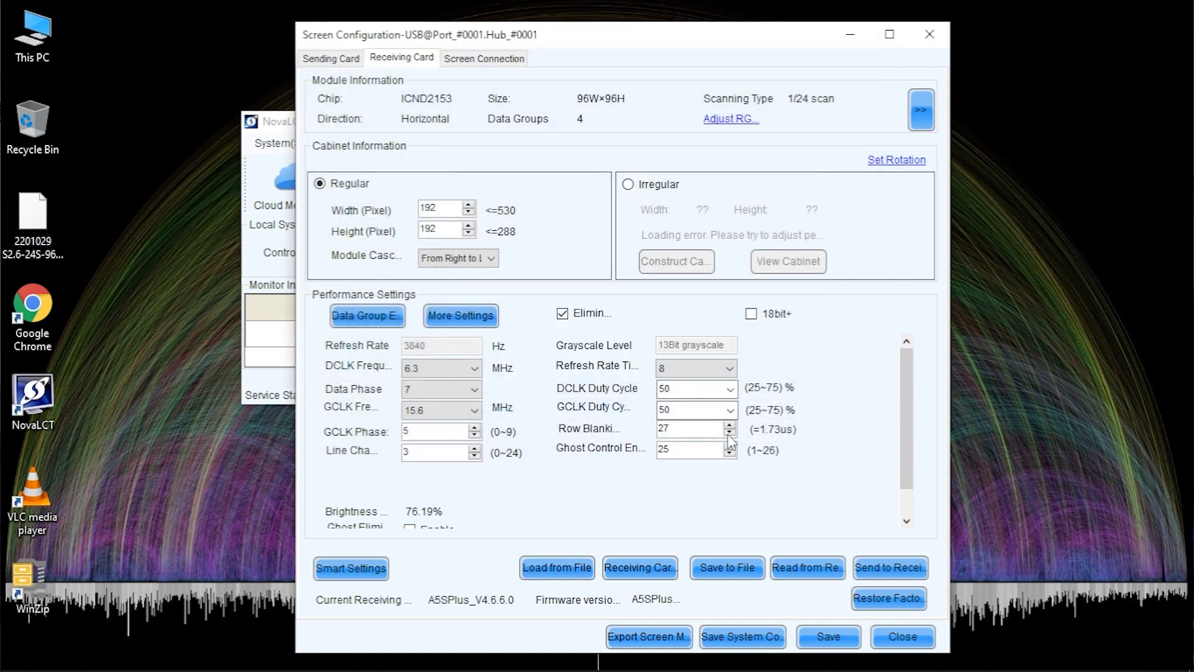
click(885, 569)
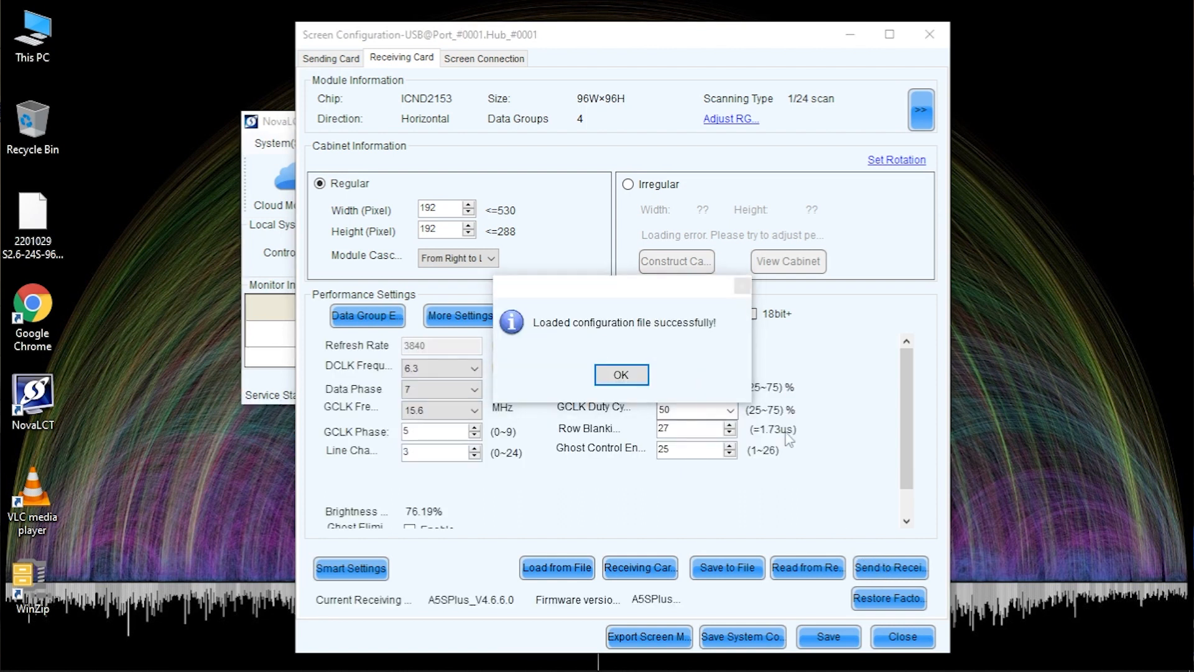
click(616, 374)
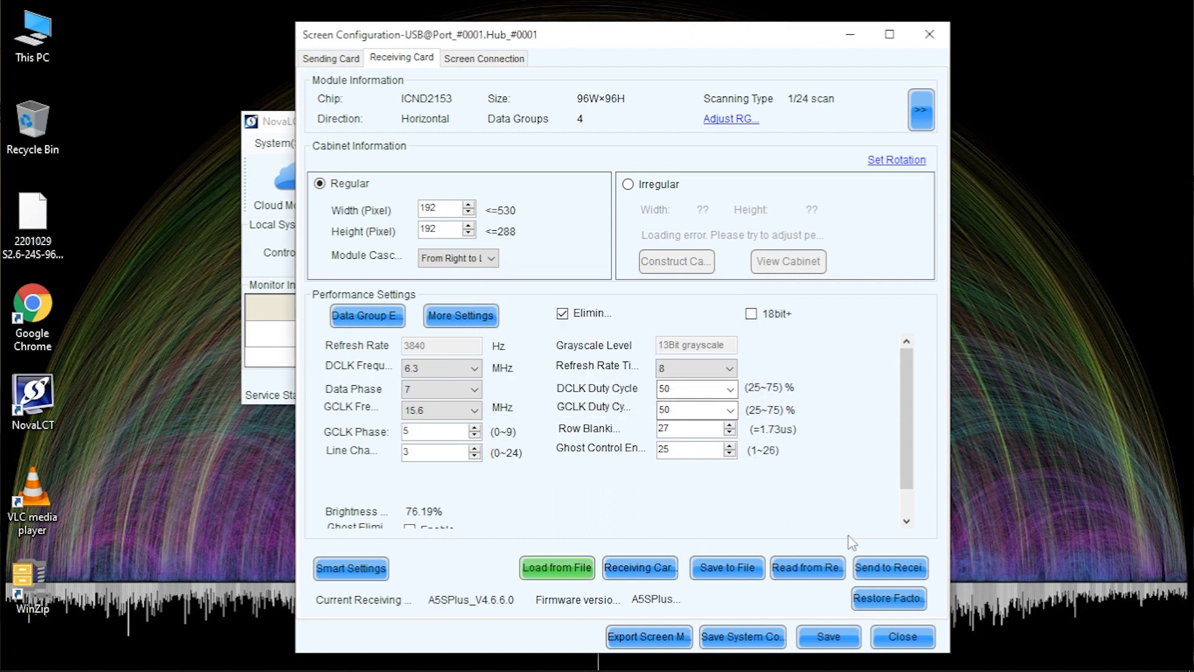
Send the loaded receiving card parameters to all receiving cards and acknowledge the success
click(877, 569)
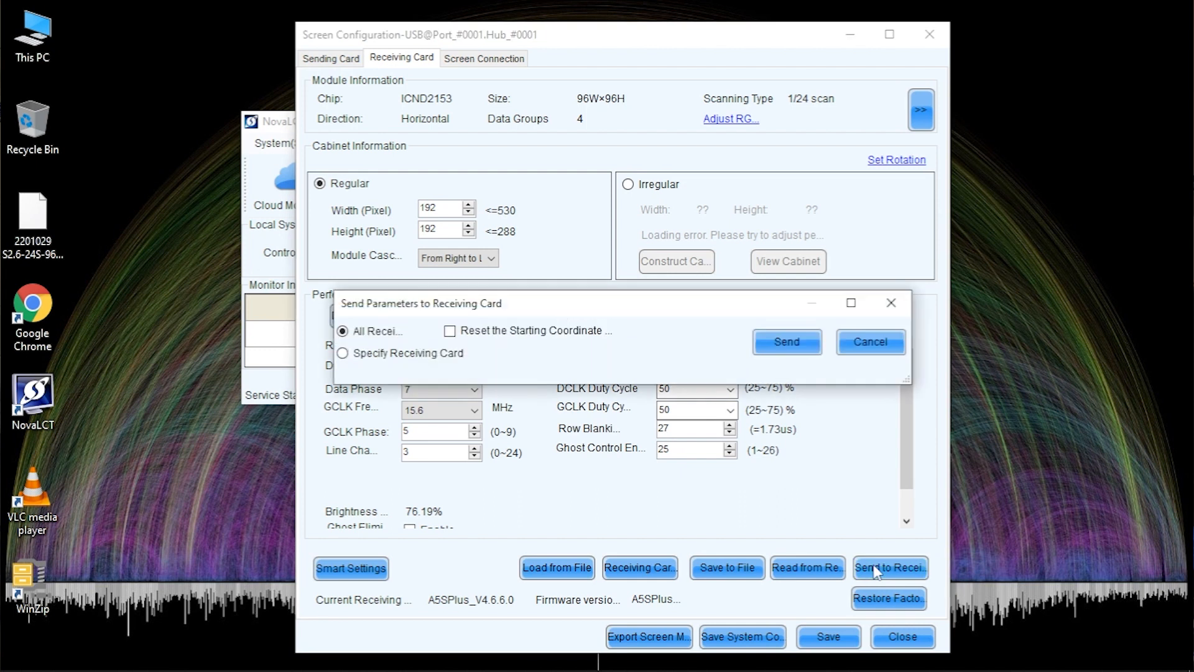
click(783, 348)
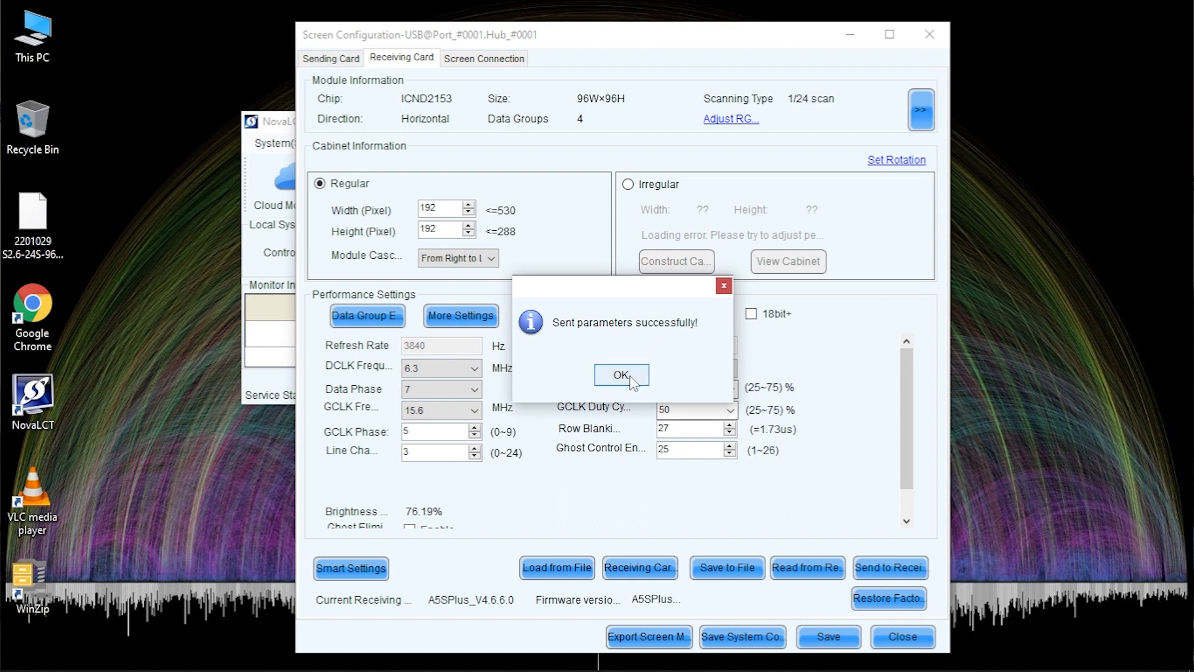
click(622, 375)
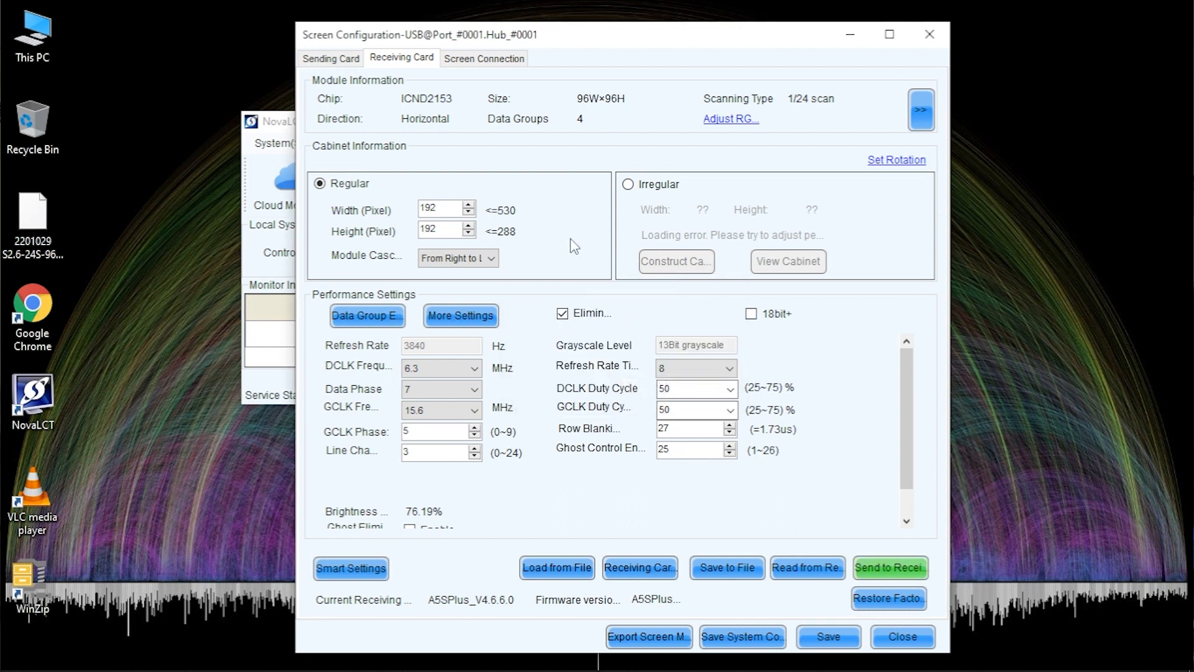
click(485, 58)
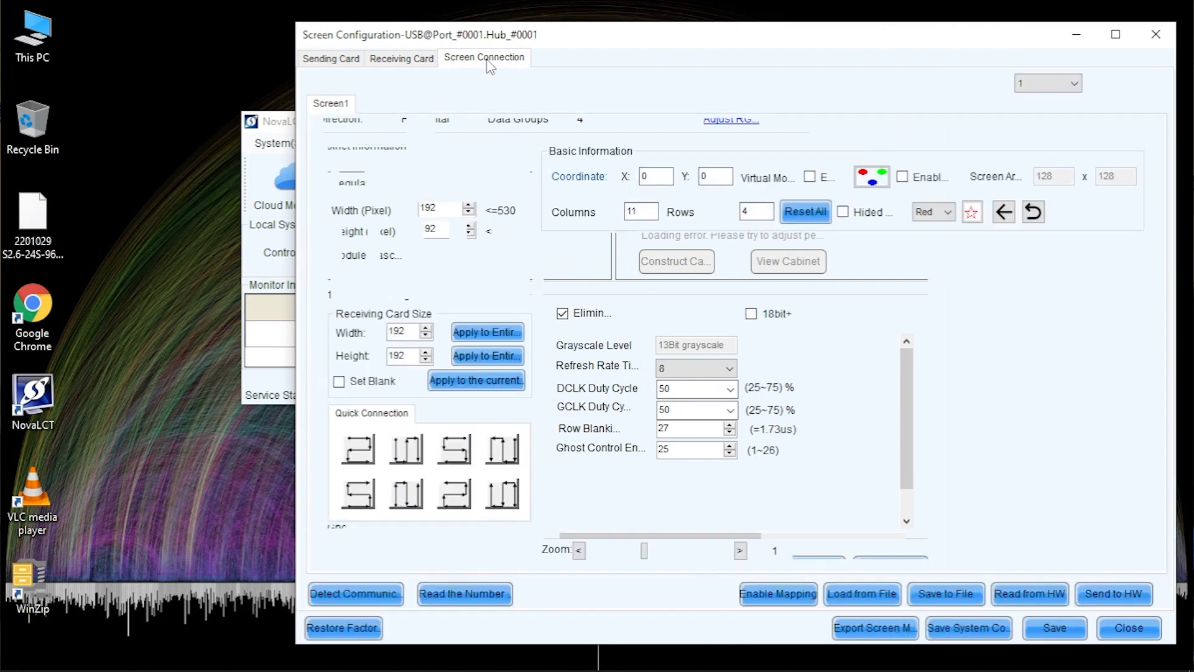
Clear the existing cabinet connection grid and check the Example Wall spreadsheet for the layout
click(815, 213)
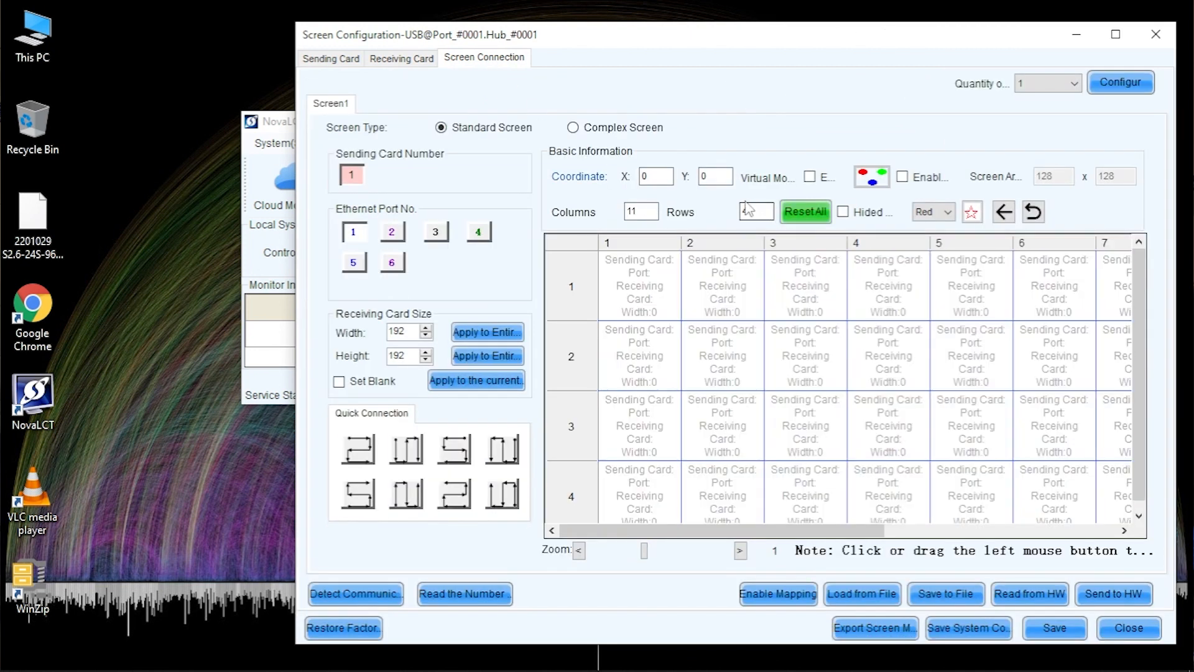
key(alt+Tab)
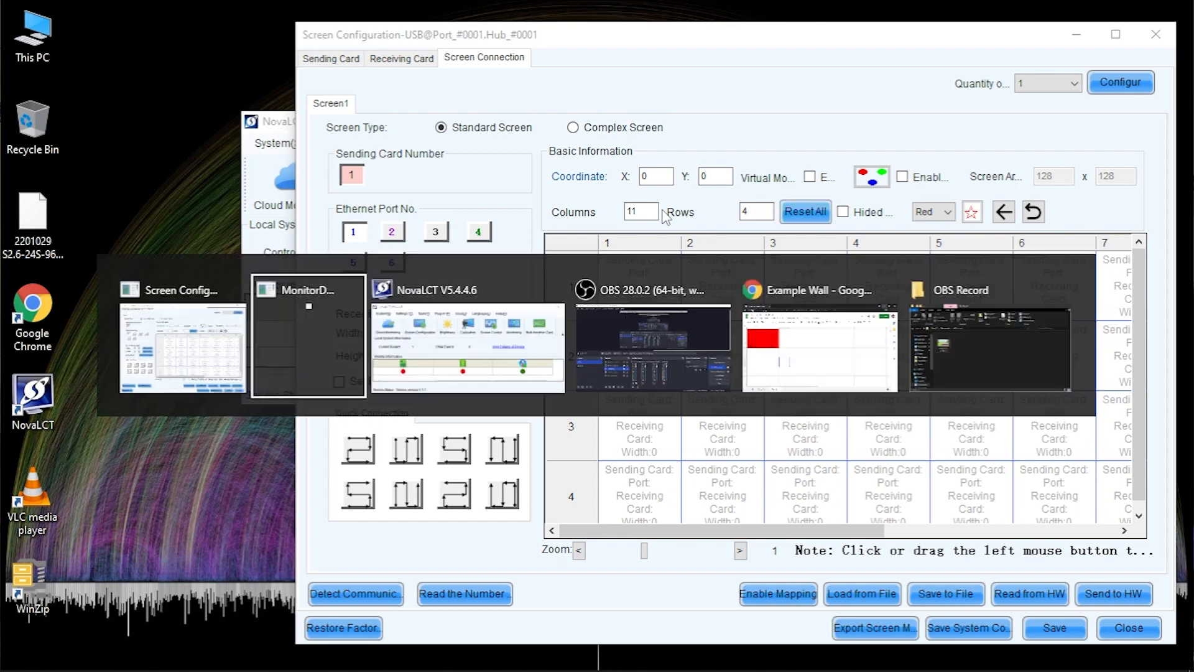
key(Tab)
key(Tab)
key(Tab)
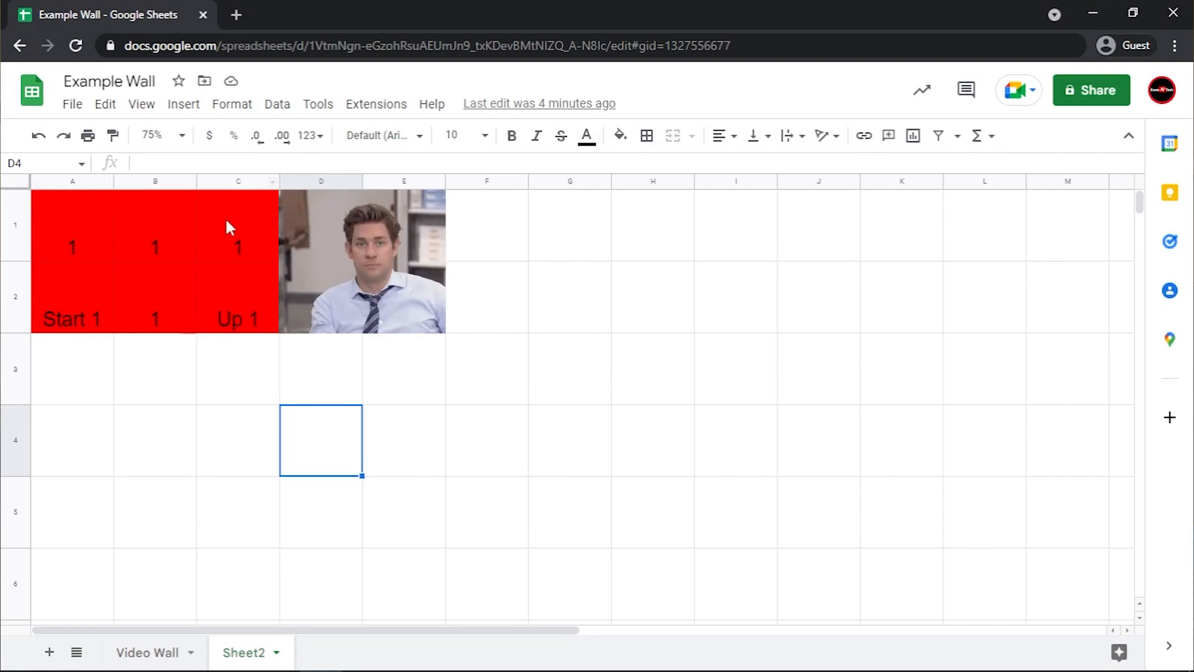
key(alt+Tab)
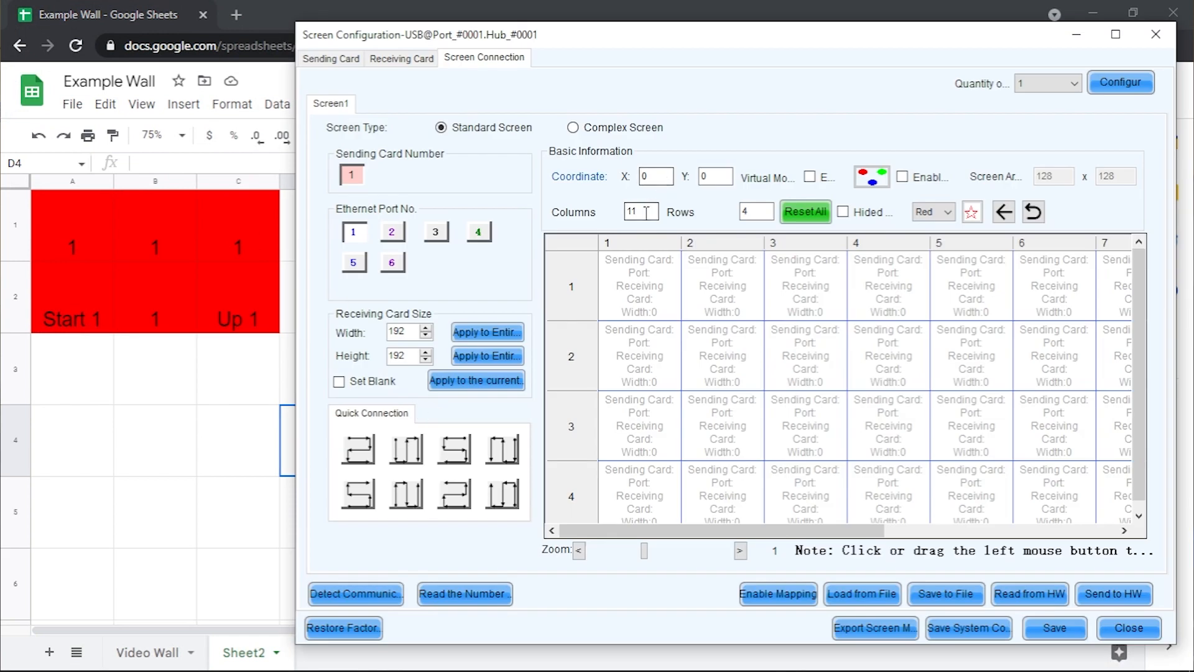
Set the cabinet grid to 2 columns and 3 rows
drag(647, 212, 627, 222)
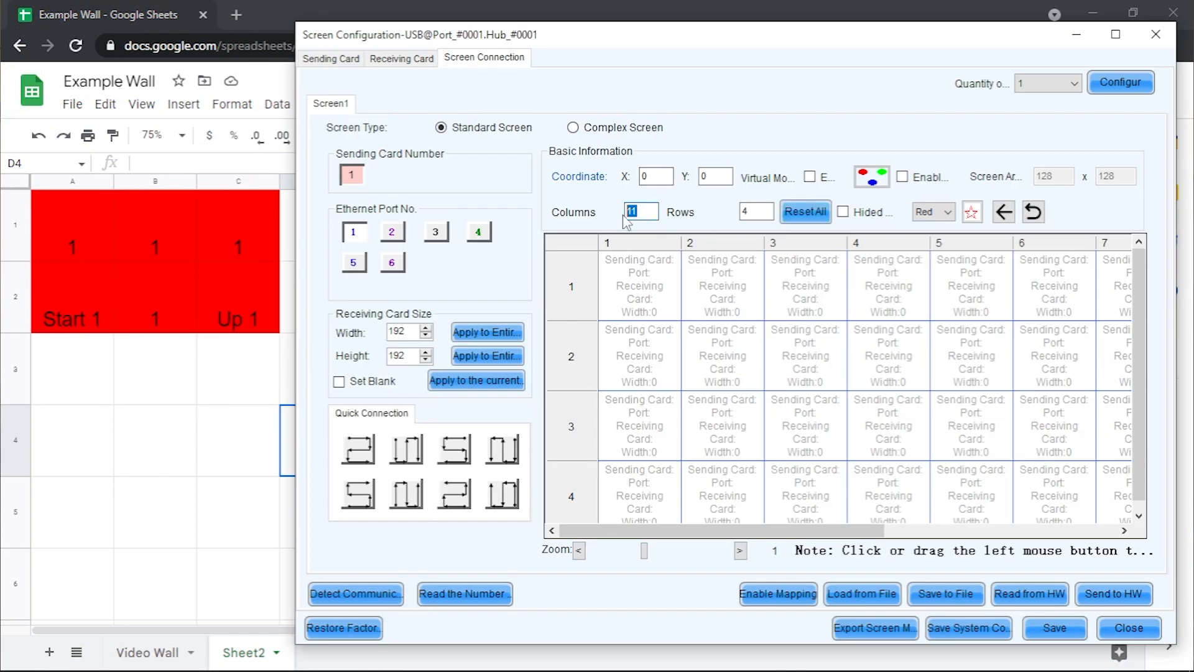
text(2)
drag(757, 208, 744, 212)
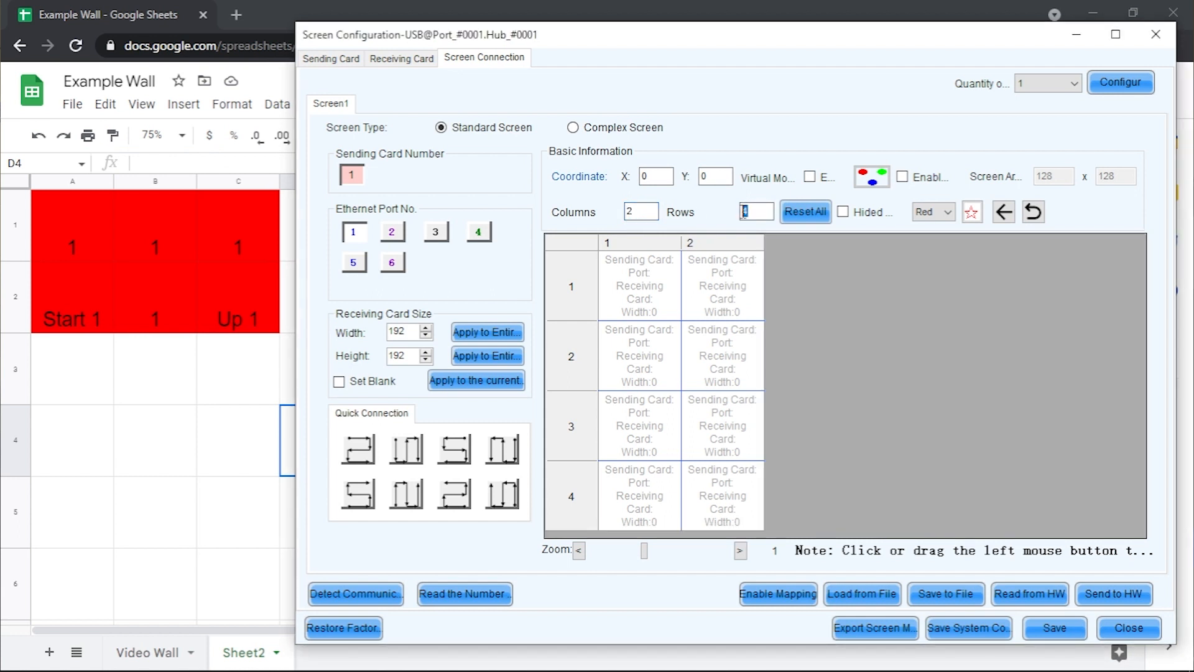
text(3)
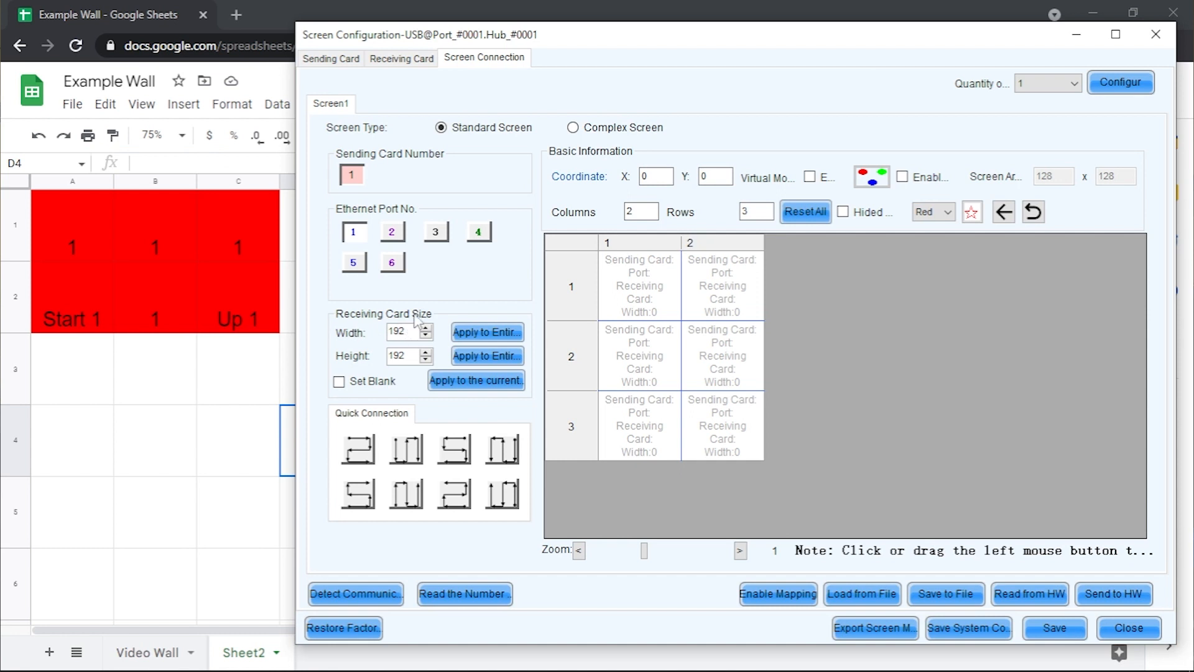
click(393, 59)
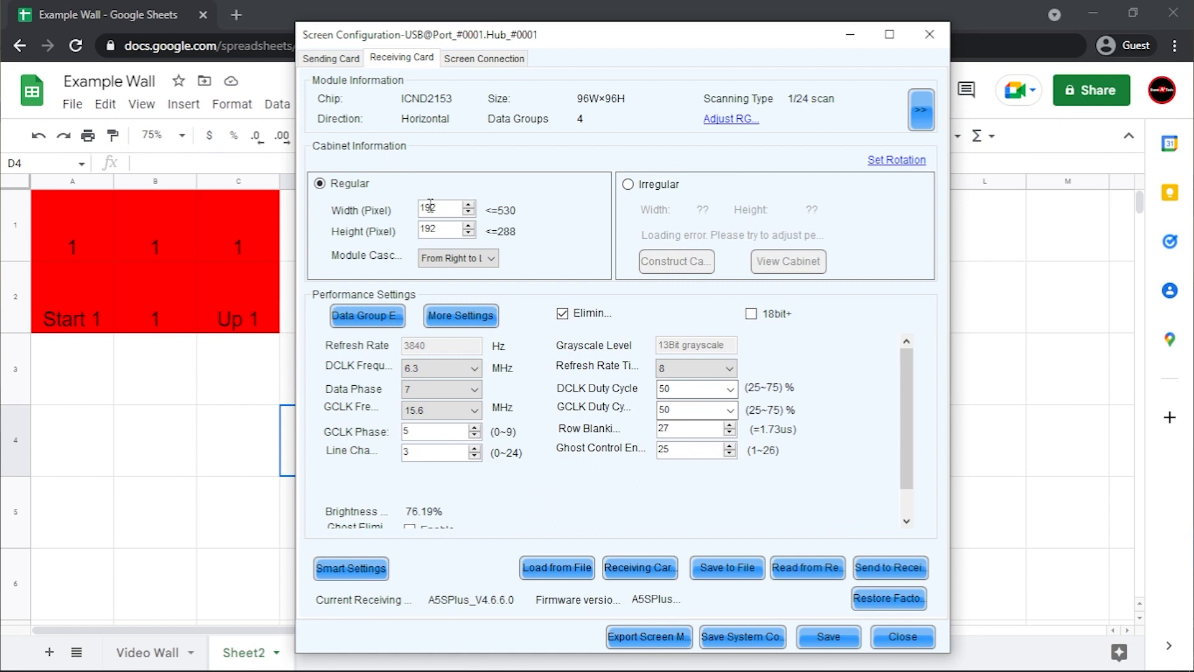
click(468, 59)
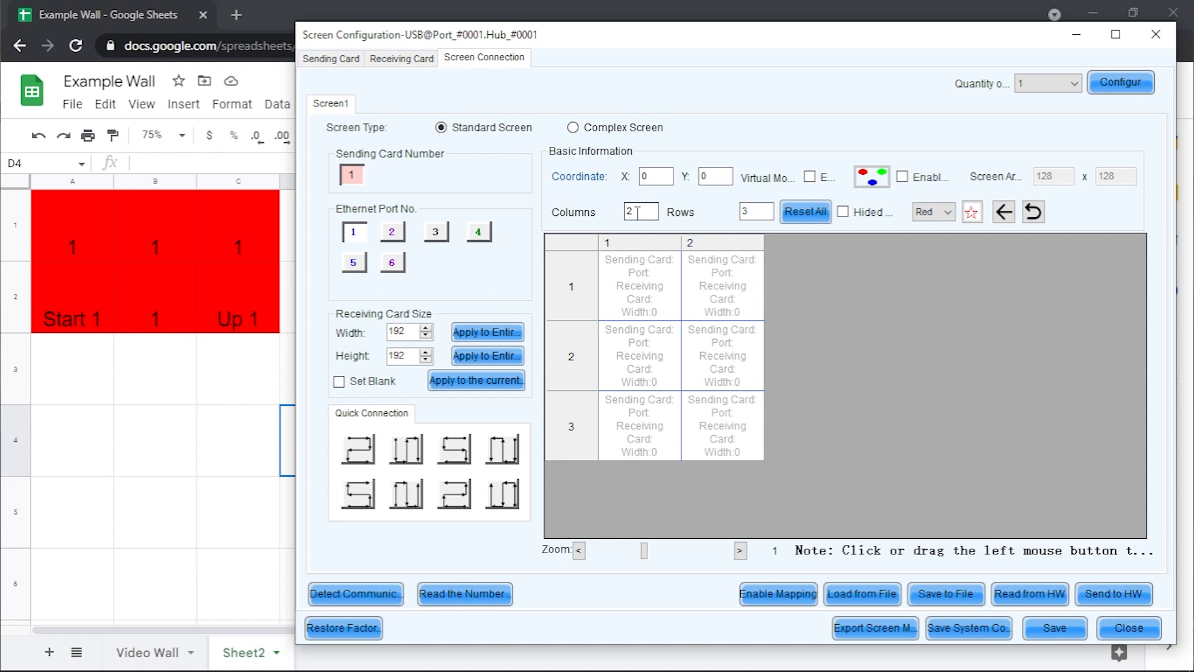
Change the cabinet grid to 3 columns by 2 rows
drag(639, 212, 627, 212)
text(3)
drag(750, 212, 739, 218)
text(2)
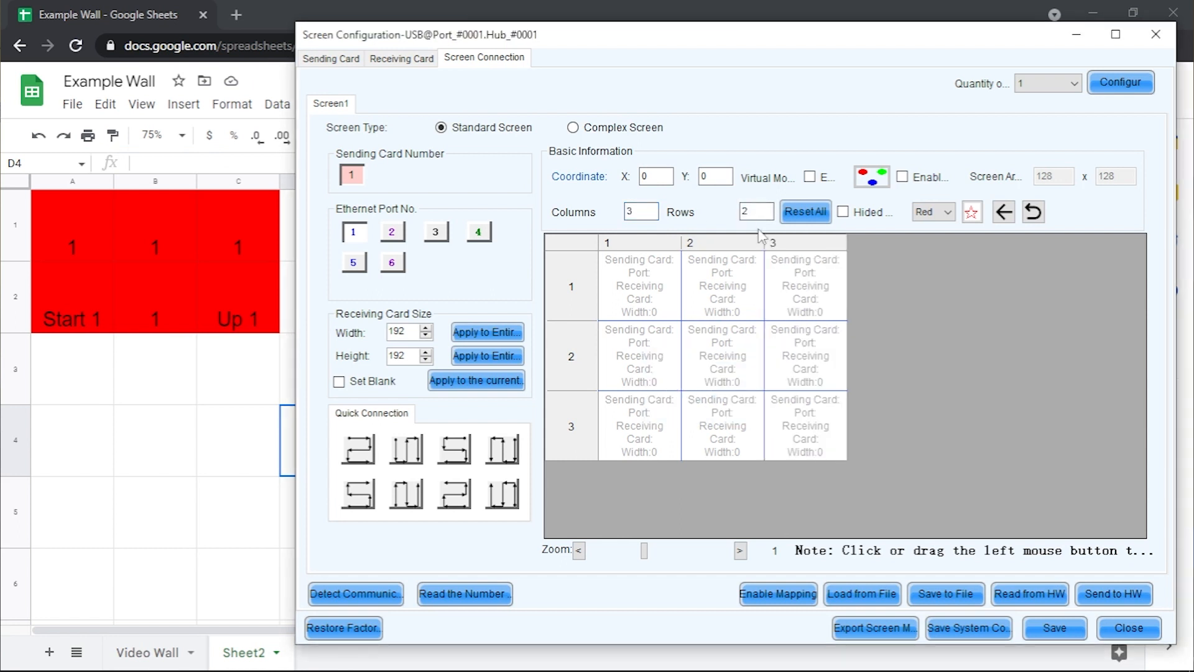
click(862, 420)
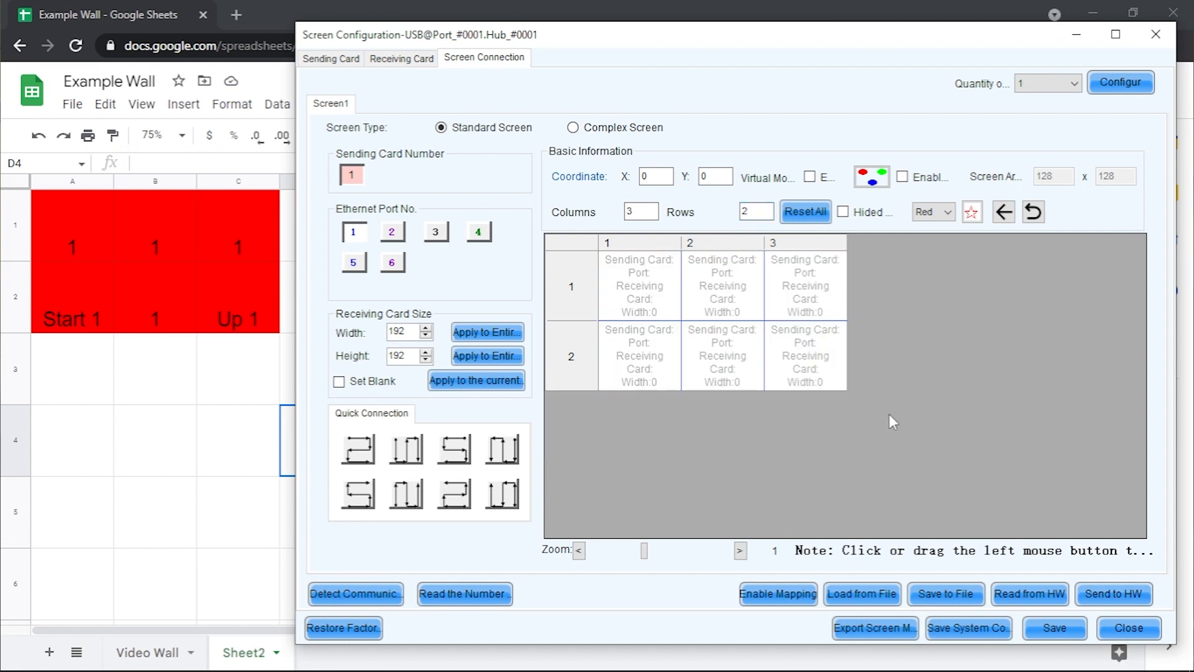
Compare with the Example Wall spreadsheet, then minimize the Chrome window
key(alt+Tab)
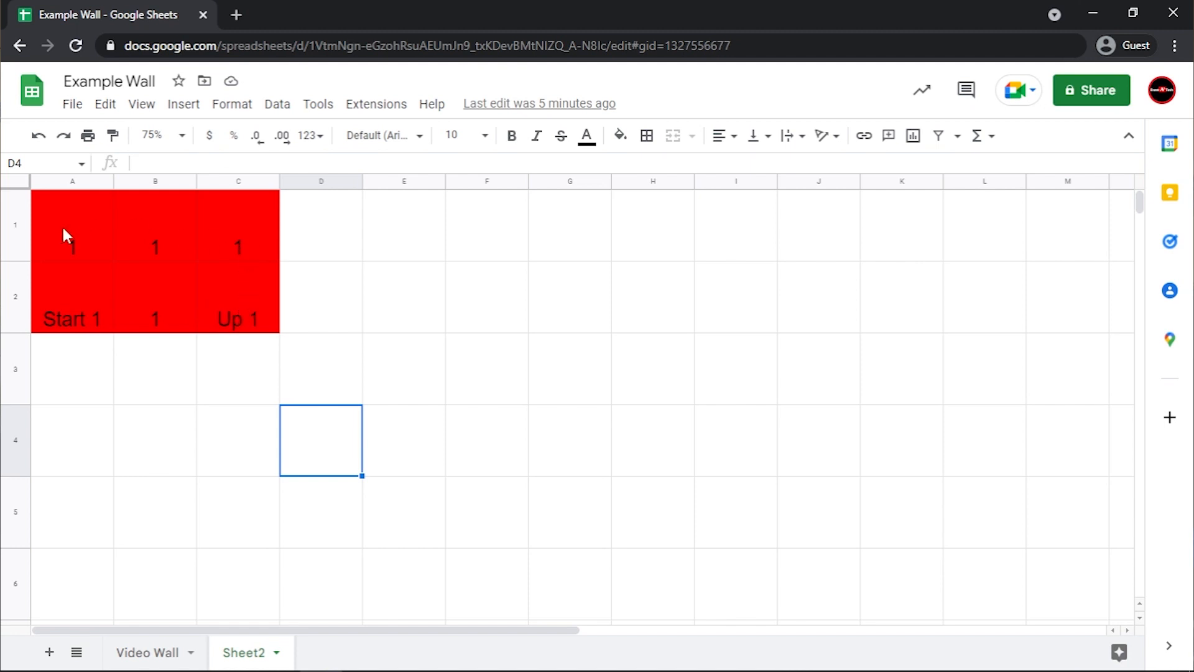
key(alt+Tab)
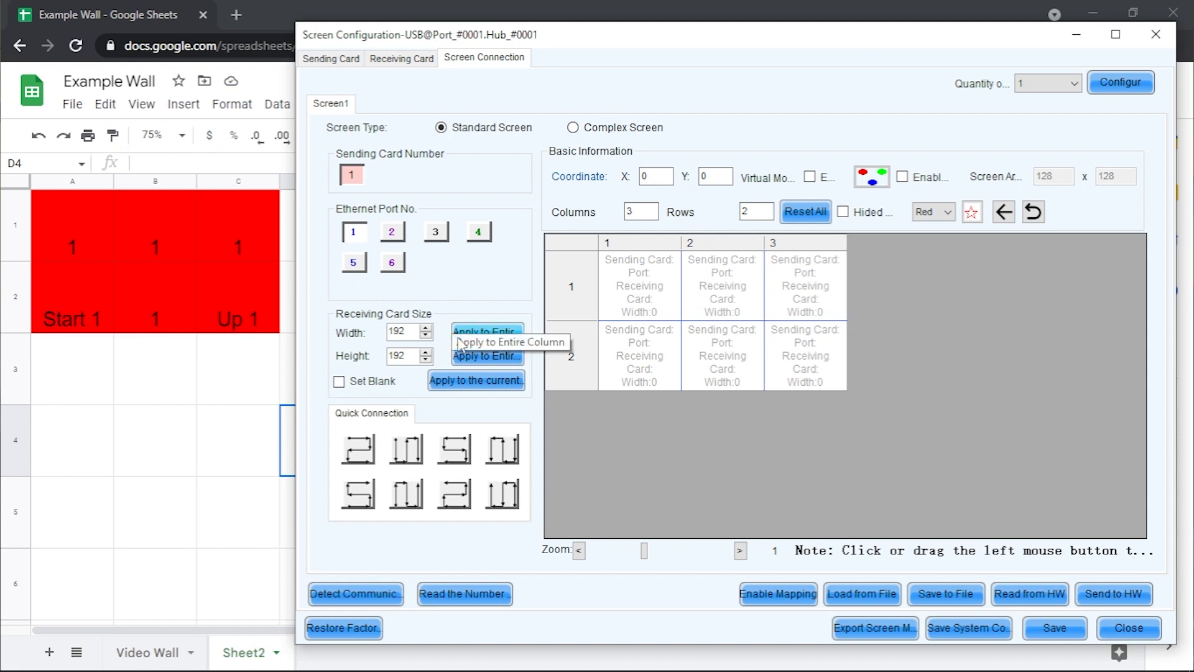
key(alt+Tab)
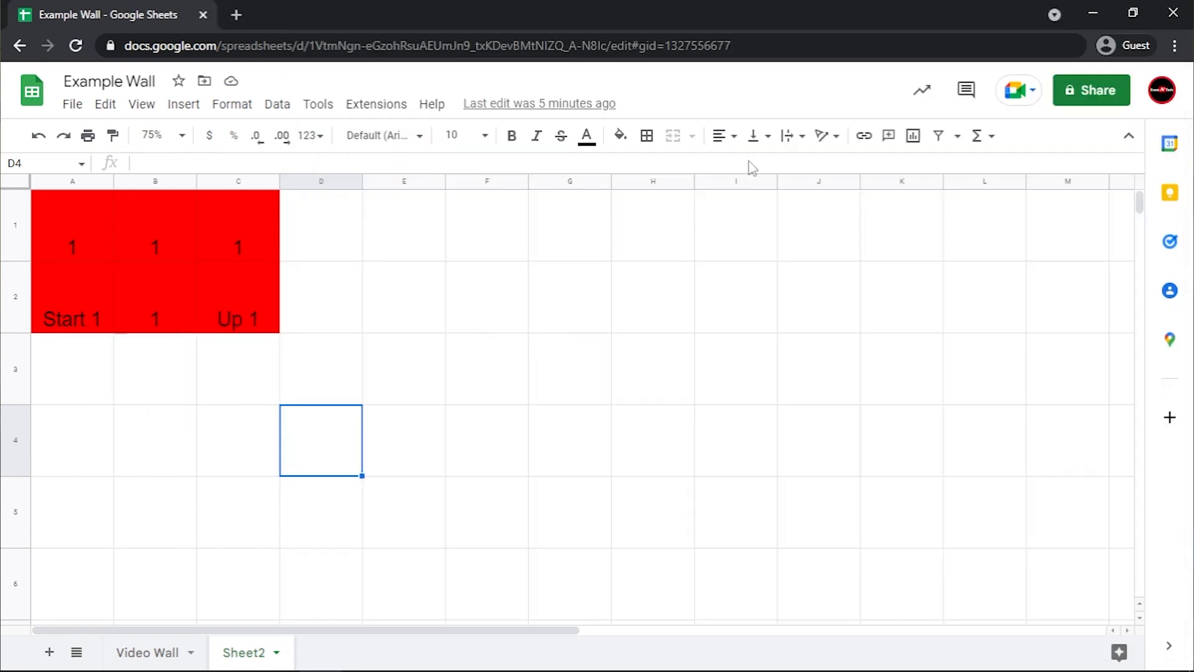
click(1089, 13)
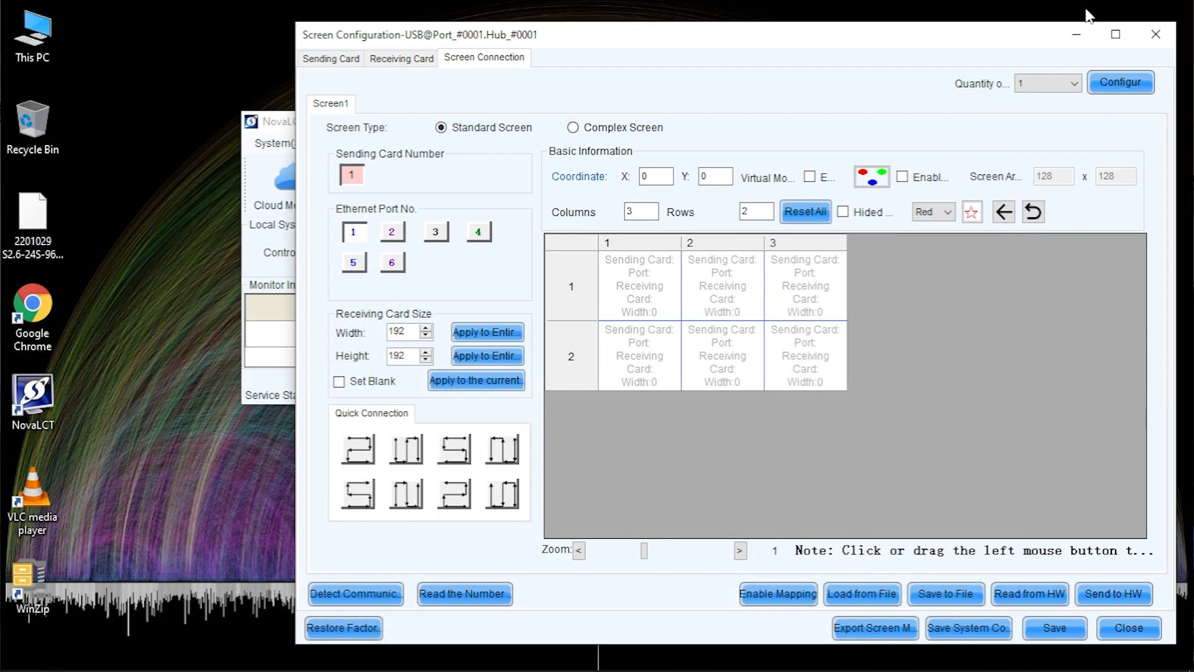
key(alt+Tab)
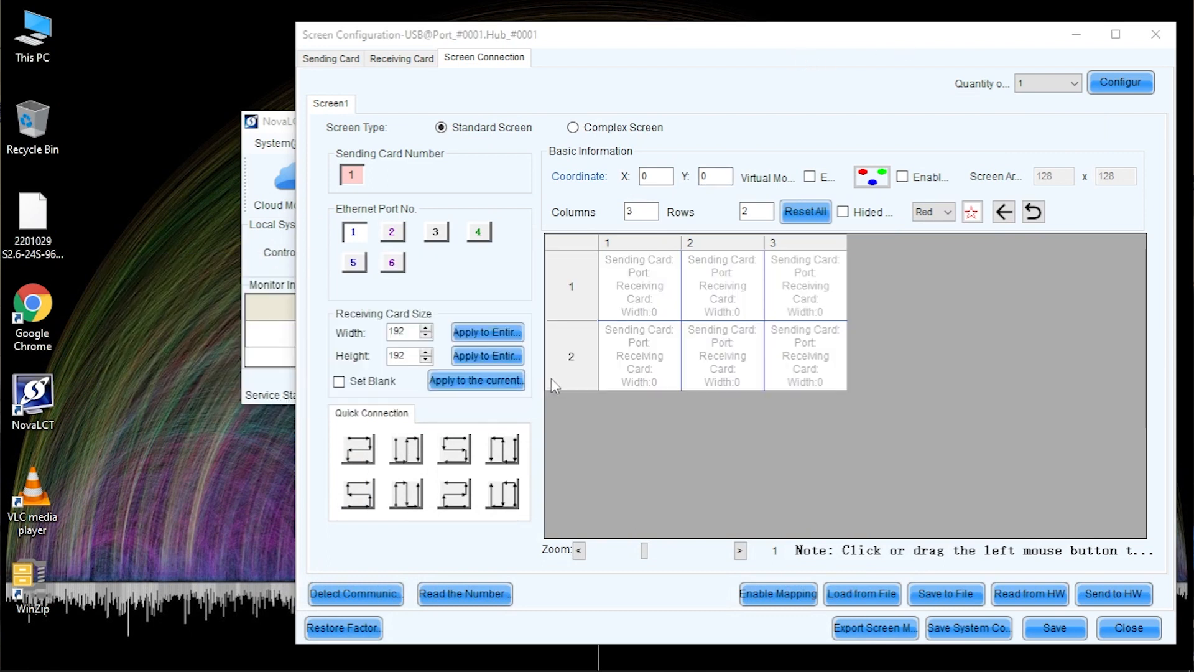
Wire all six cabinets in a snake path from bottom-left to top-left, then send to hardware
click(360, 236)
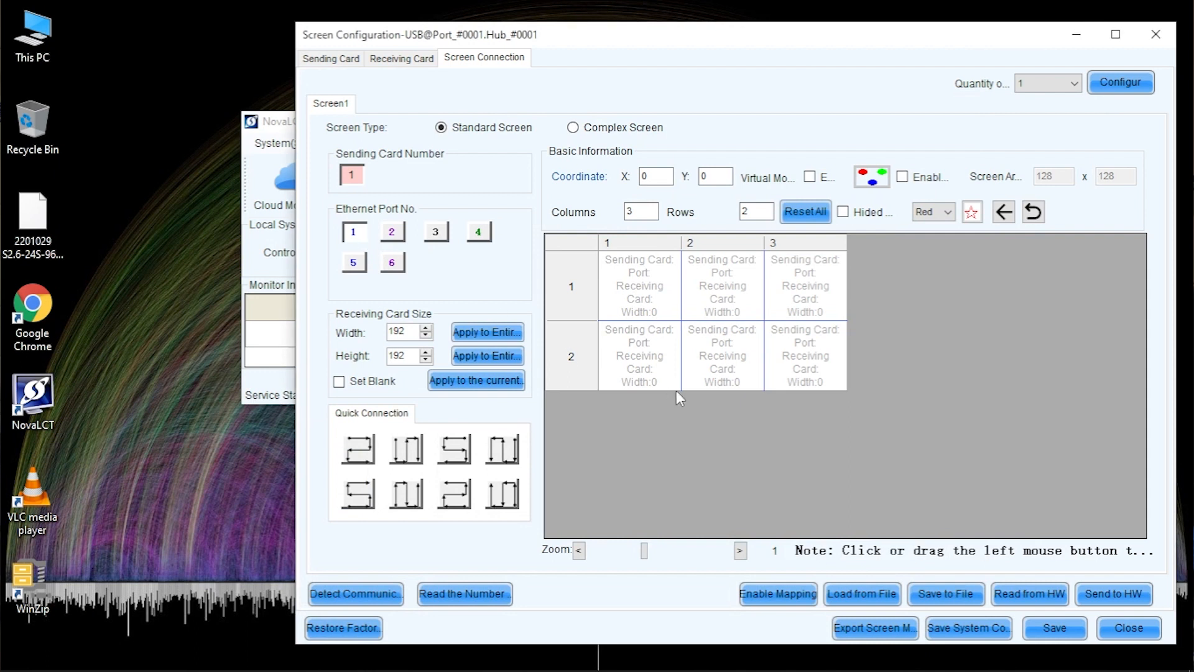
click(636, 357)
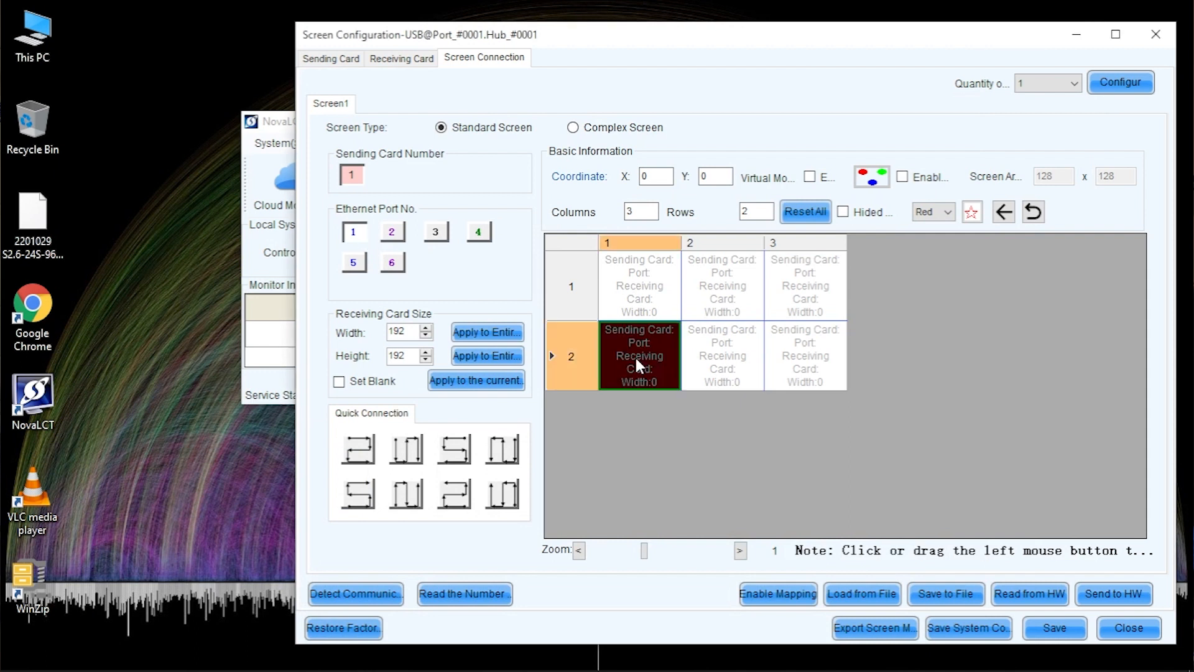
mouse_move(688, 360)
mouse_down()
mouse_move(763, 353)
mouse_move(802, 330)
mouse_move(796, 269)
mouse_move(656, 292)
mouse_up()
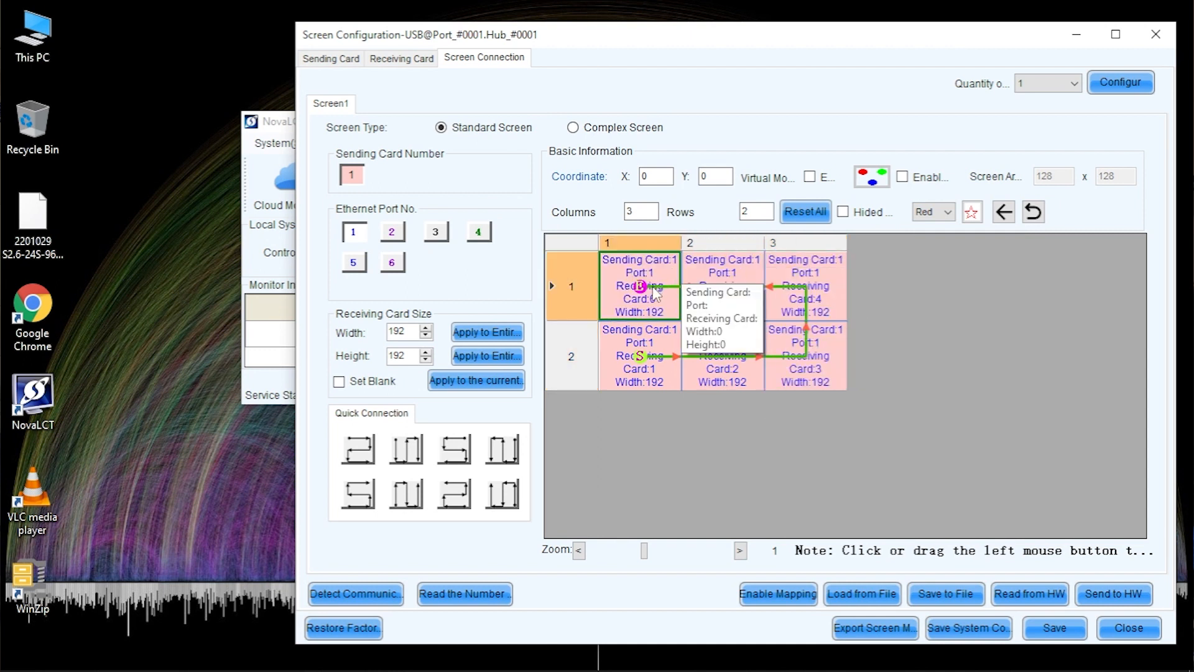
click(1106, 595)
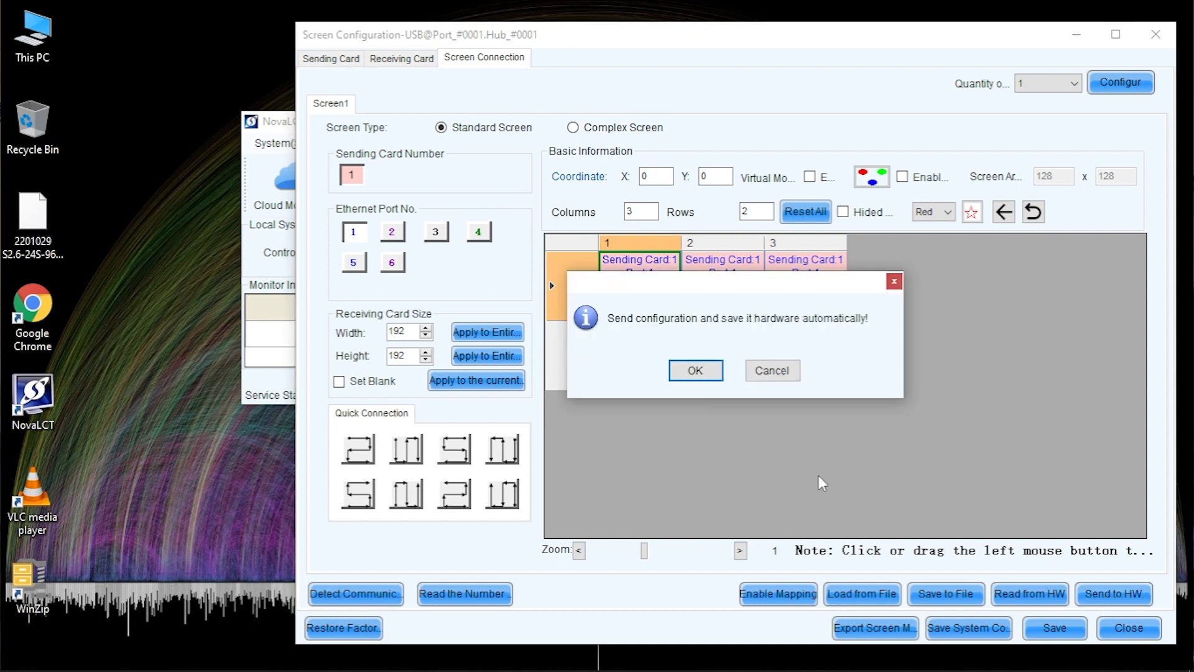
Confirm saving the six-cabinet layout to the hardware and dismiss the success message
click(681, 370)
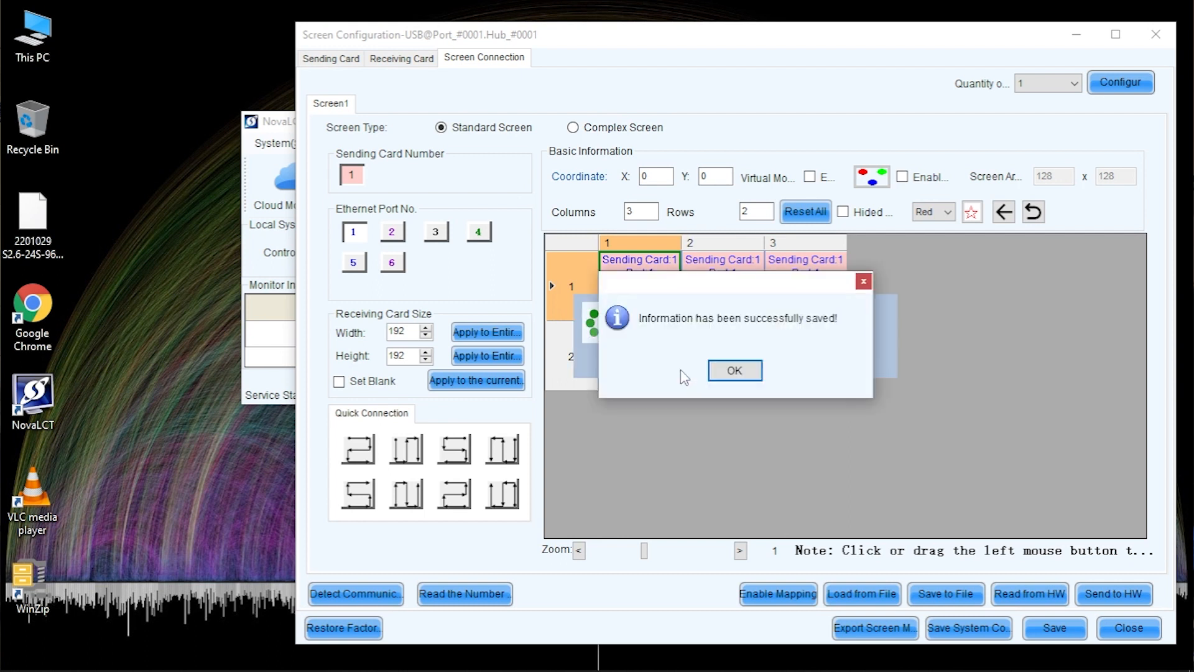
click(722, 372)
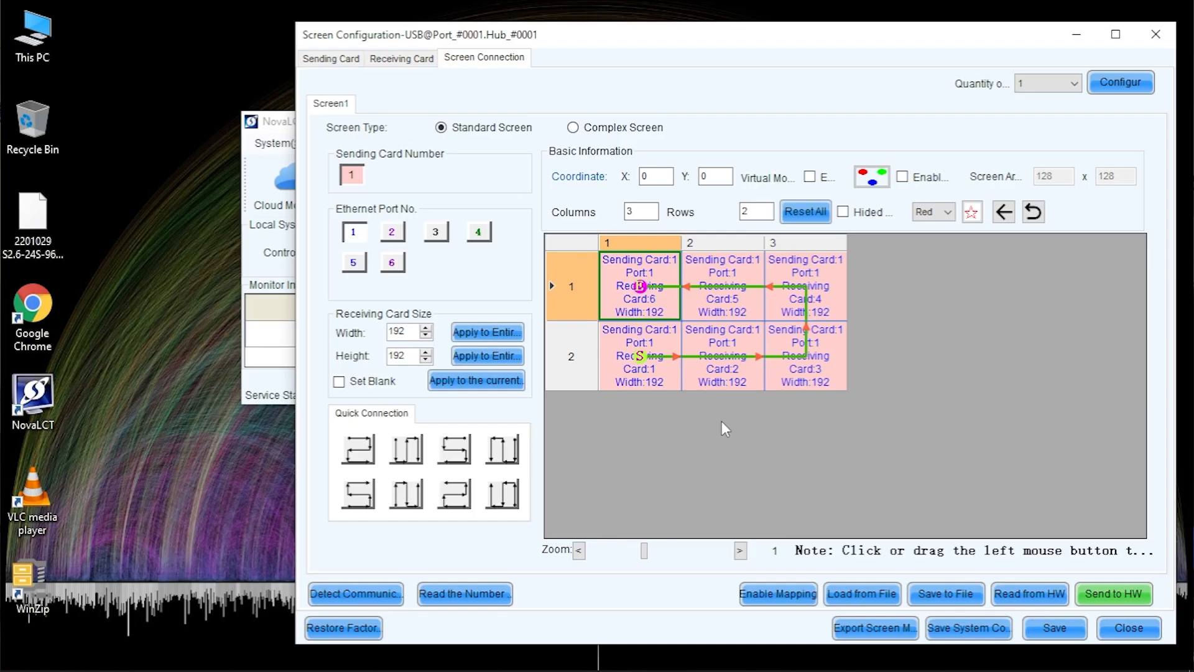
Enable cabinet mapping, acknowledge the confirmation, and minimize the Screen Configuration window
click(773, 603)
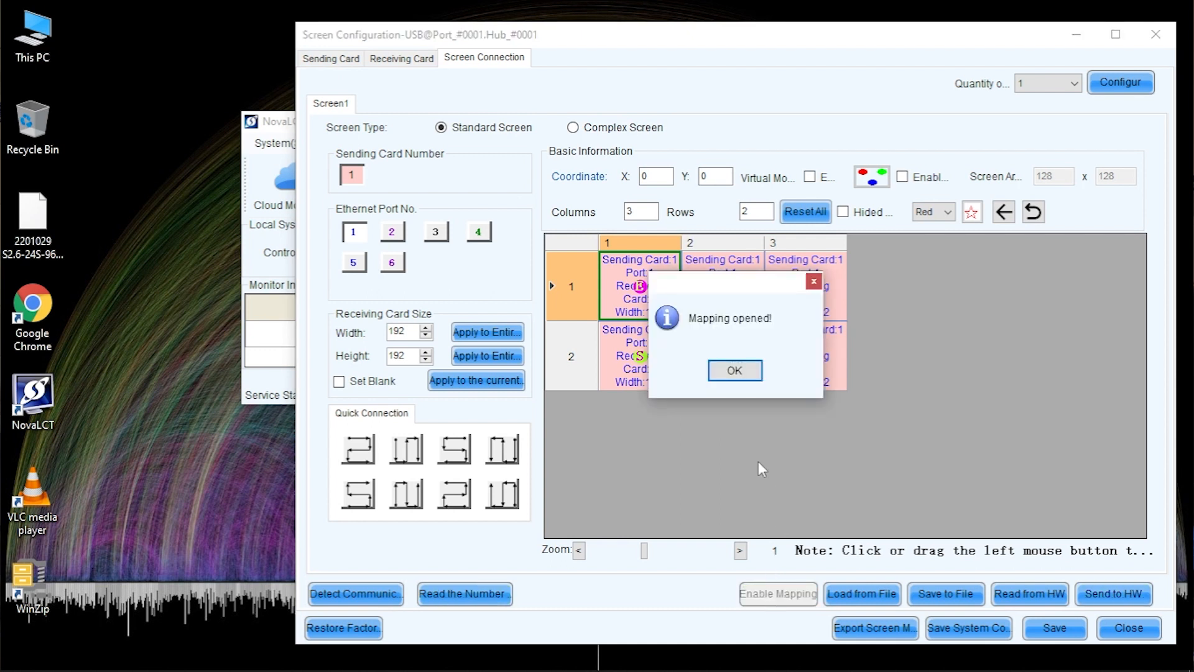
click(730, 372)
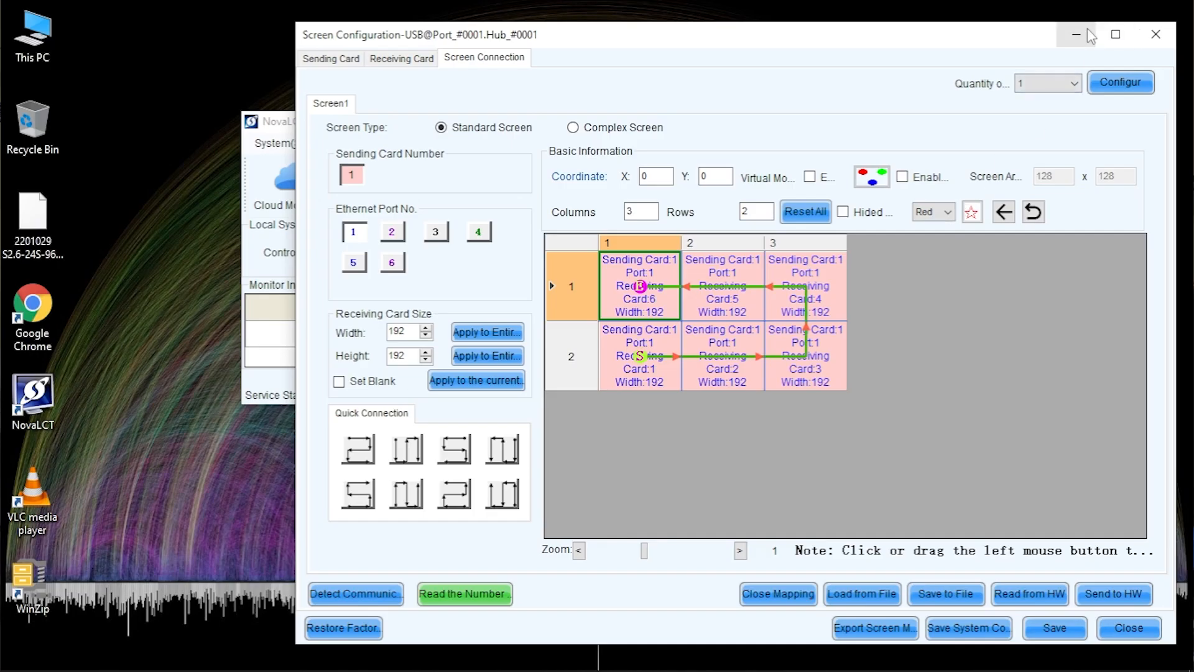
click(1089, 38)
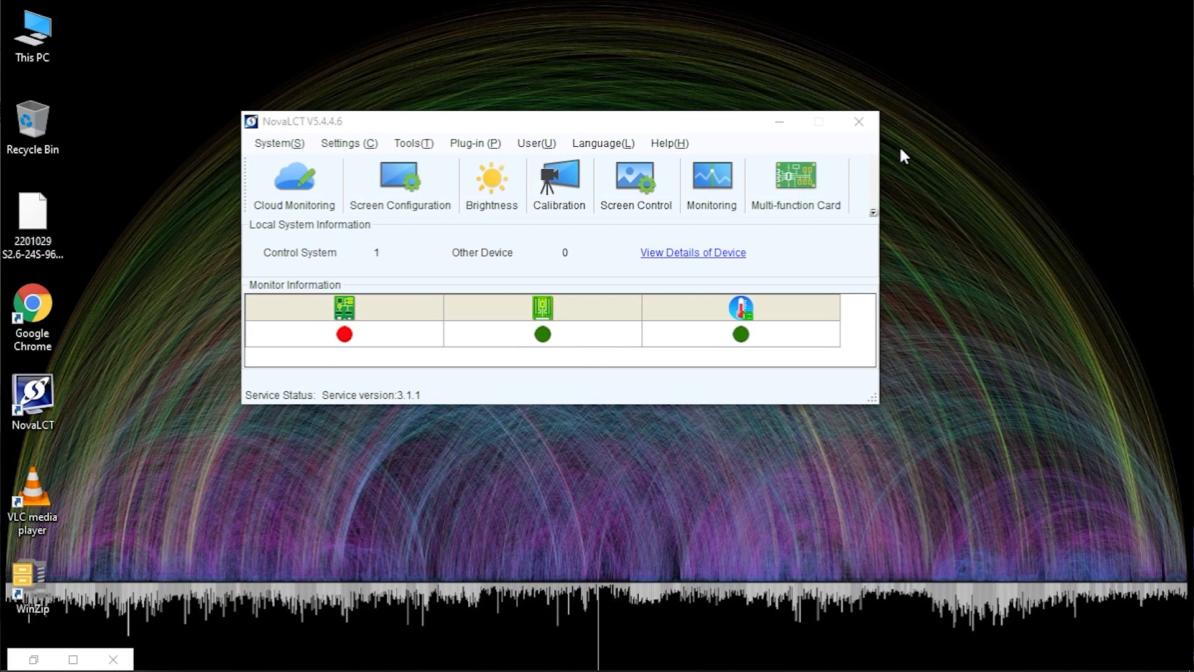
Send the Red self-test pattern to the LED wall from Screen Control
click(634, 194)
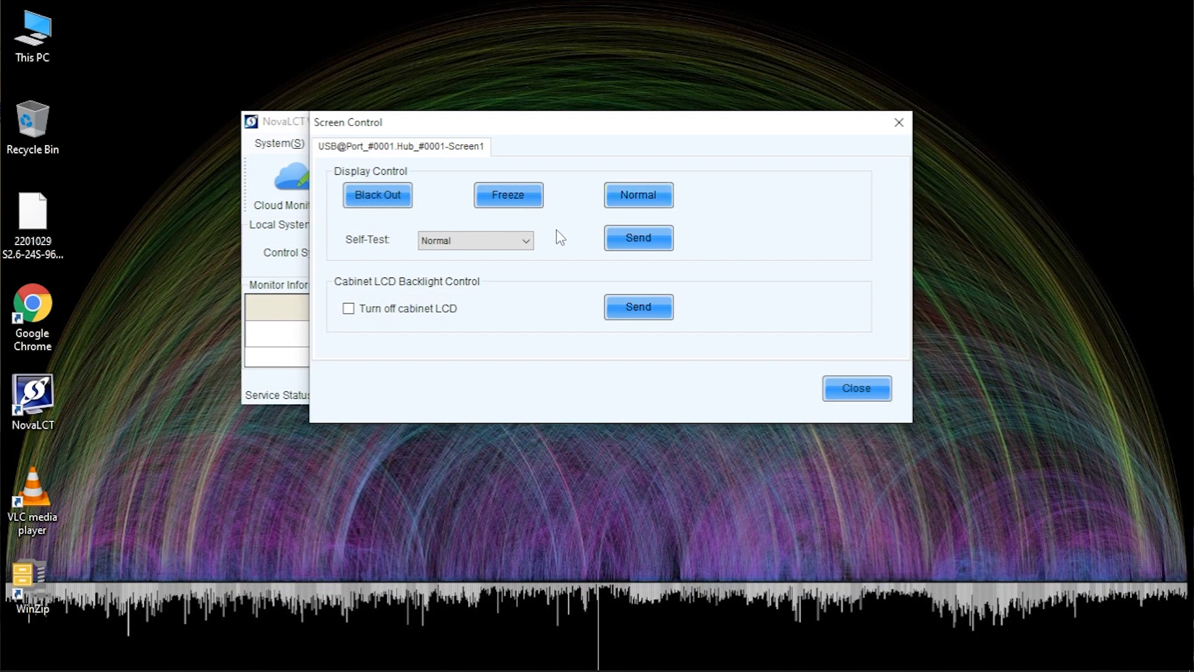
click(527, 241)
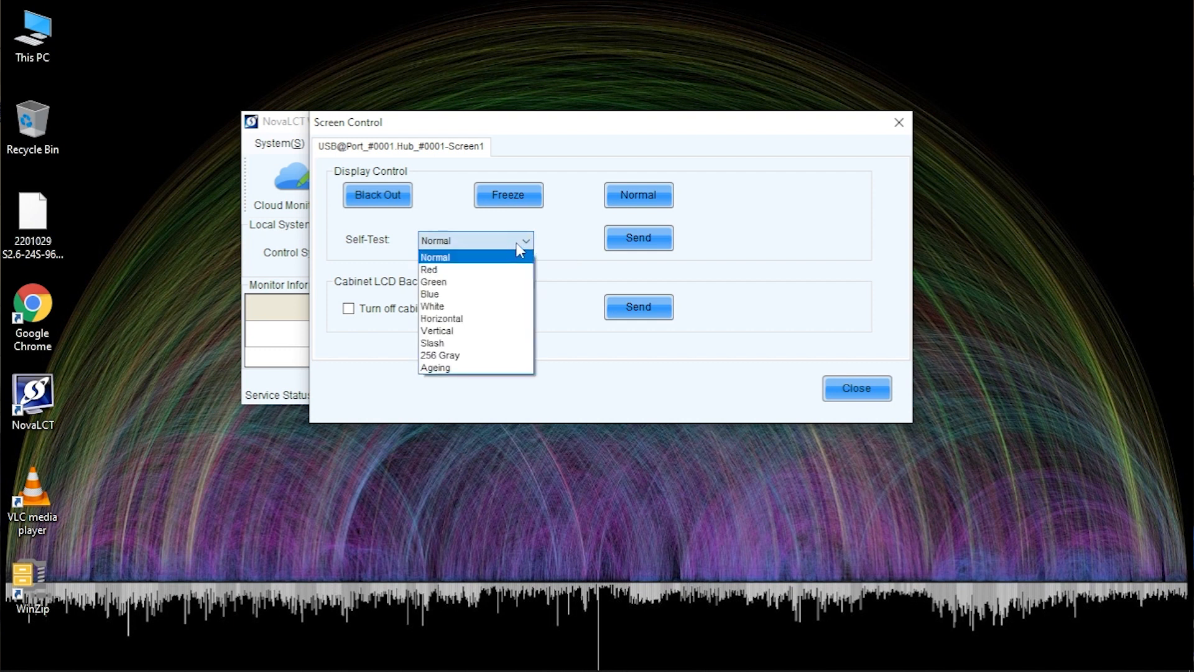
click(484, 272)
click(621, 239)
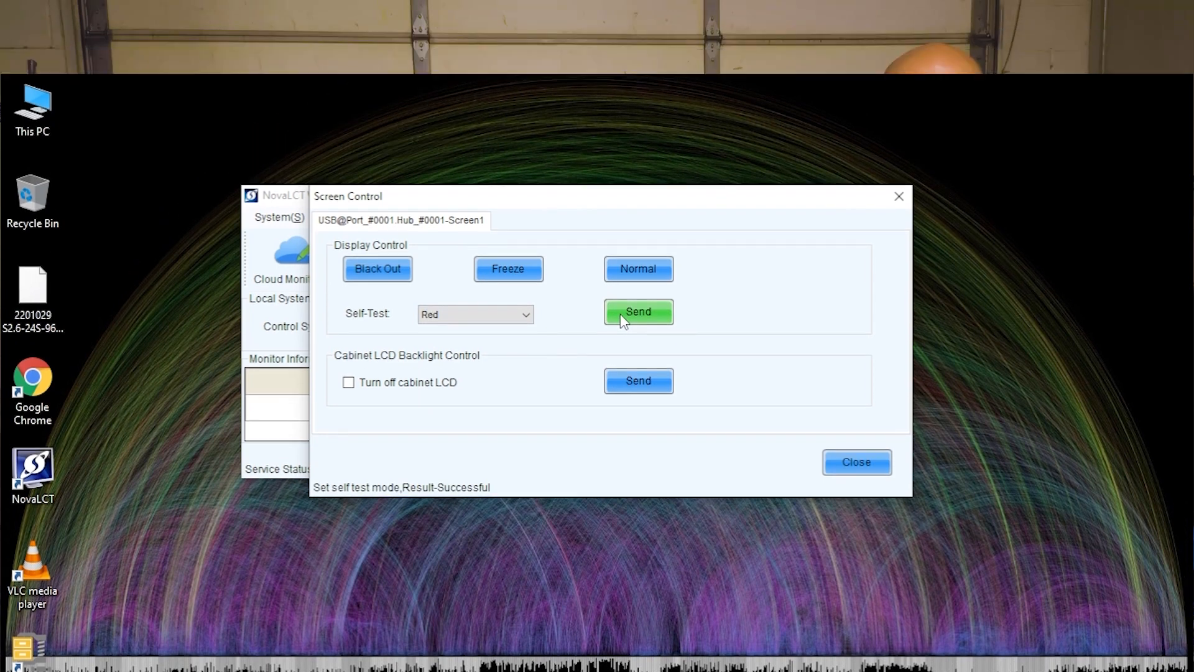